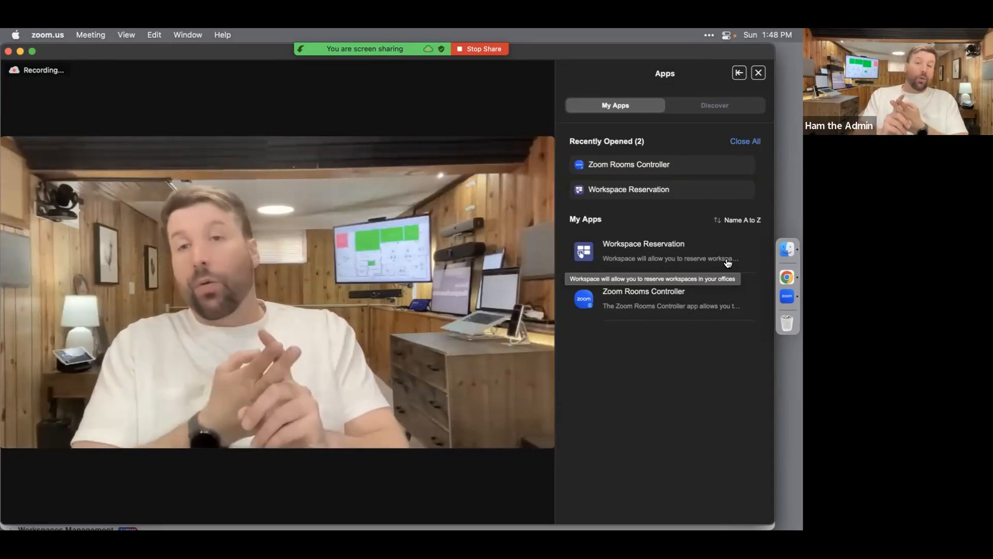
Open the Workspace Reservation app, widen its view and inspect the SCR1 - Parking map
left_click(658, 258)
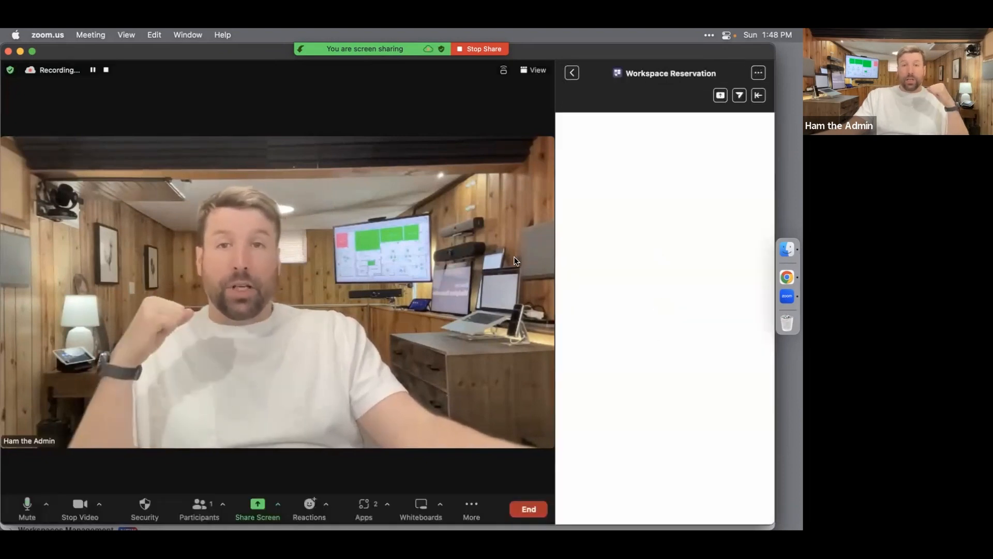
left_click_drag(467, 257, 202, 271)
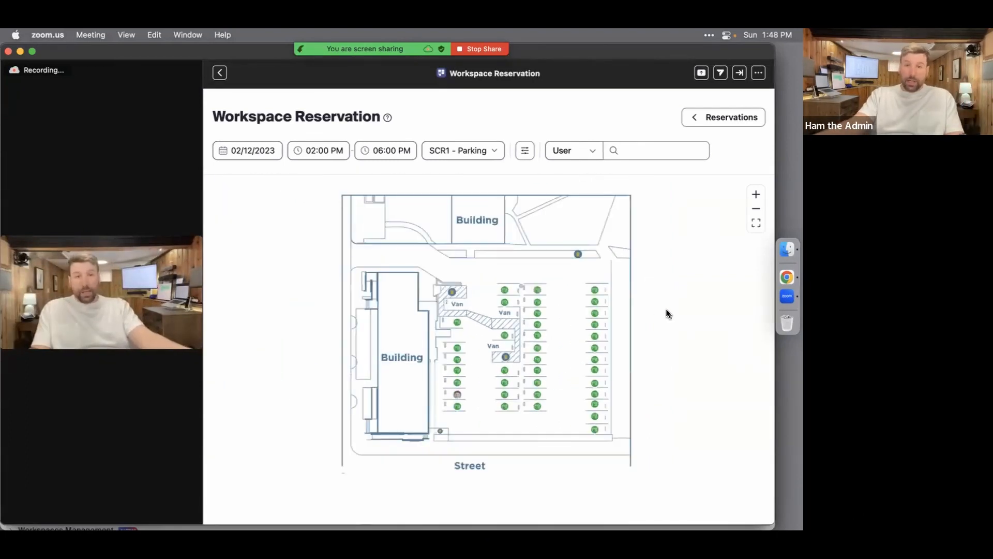
scroll(554, 329, "up", 2)
scroll(556, 334, "up", 3)
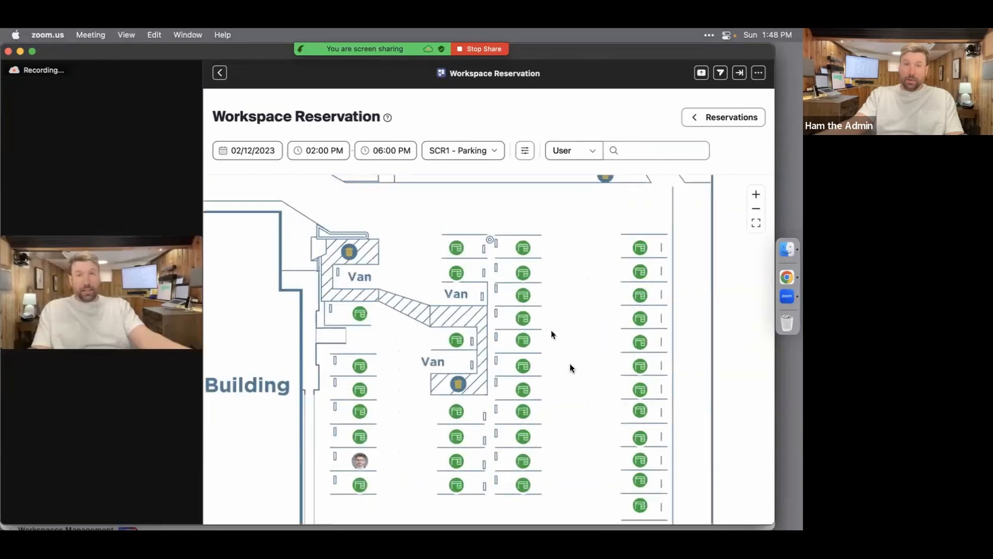
scroll(569, 363, "down", 2)
scroll(564, 341, "down", 2)
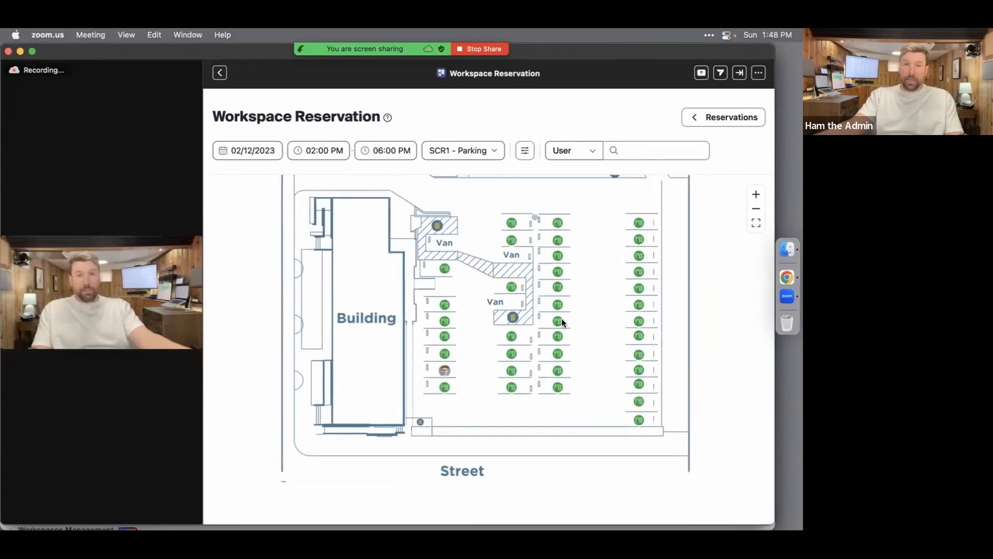
Switch the reservation date to 02/13/2023, then return it to 02/12/2023
left_click(253, 151)
left_click(305, 132)
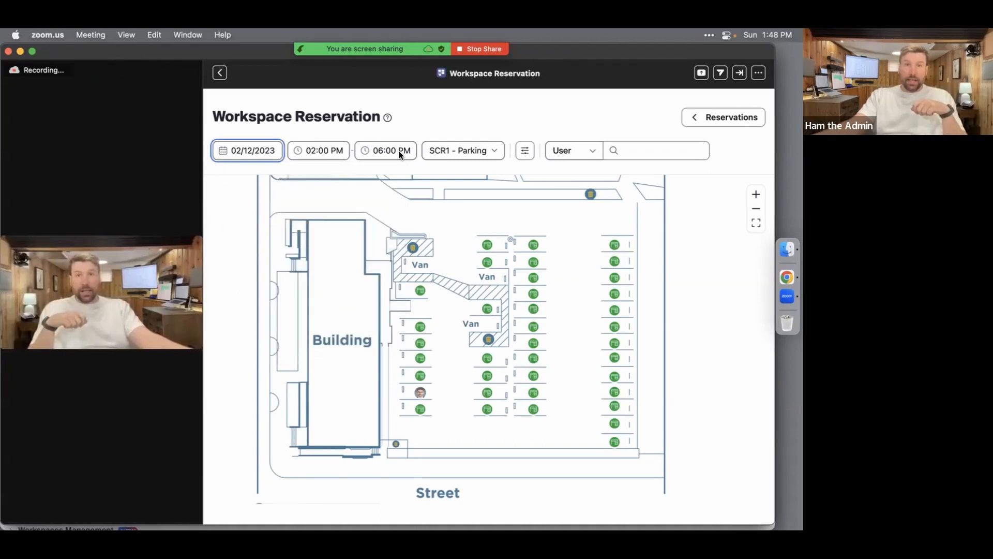
left_click(264, 155)
left_click(258, 271)
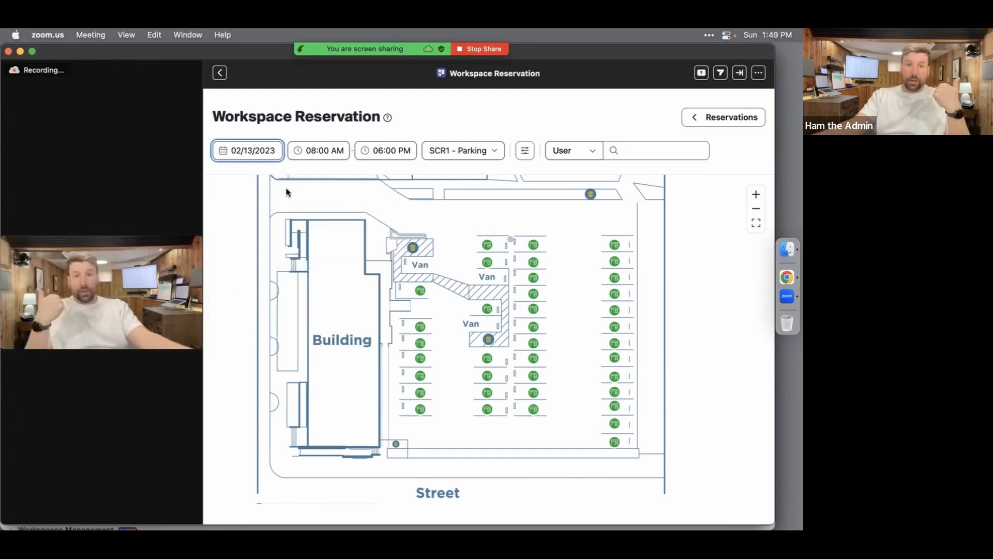
left_click(256, 150)
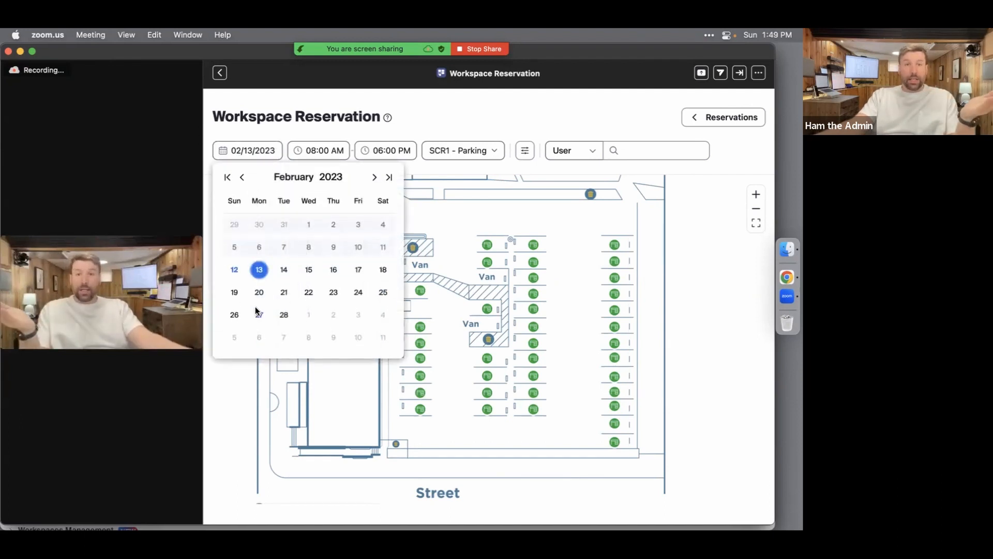
left_click(234, 270)
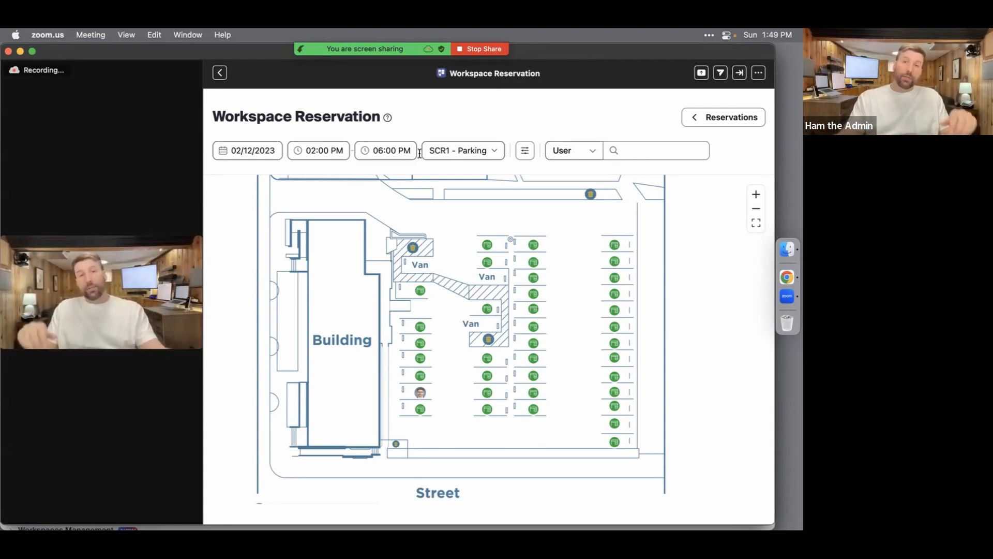
View the SCR1 - 1st floor map and switch back to the SCR1 - Parking map
left_click(484, 150)
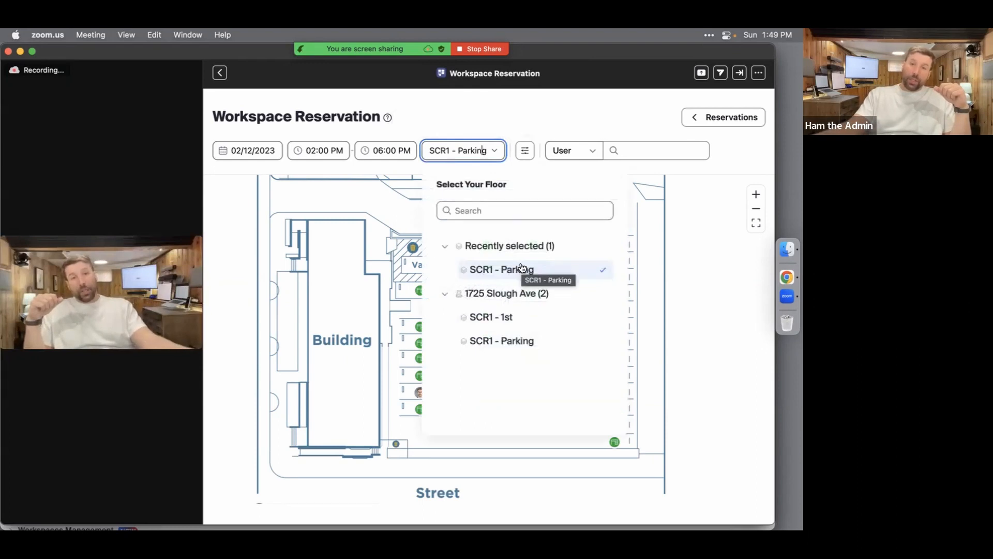
left_click(514, 317)
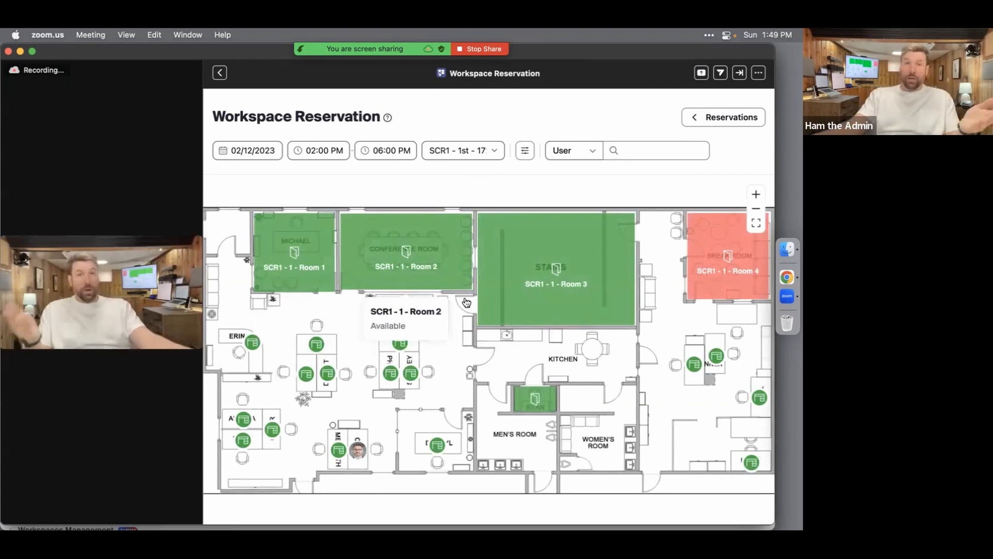
left_click(460, 150)
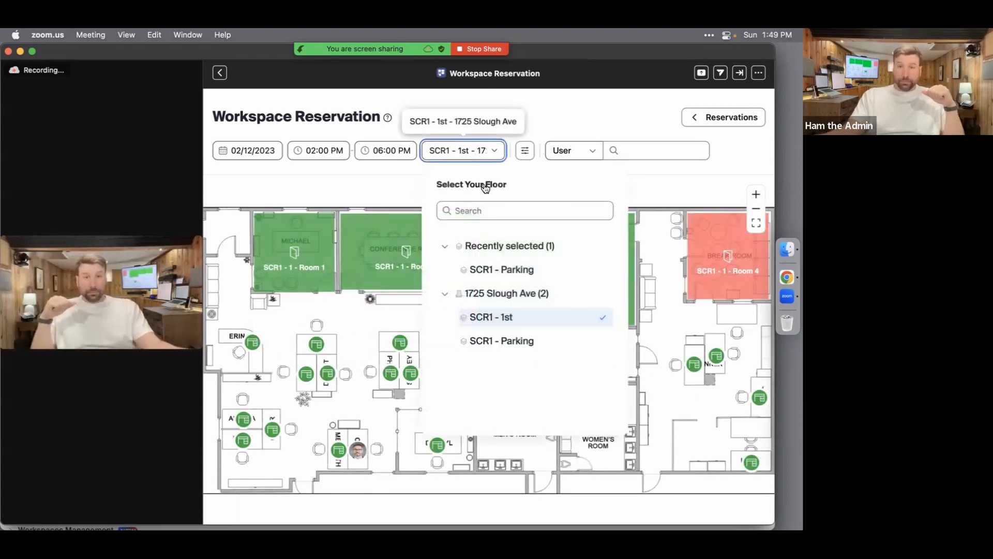
left_click(529, 273)
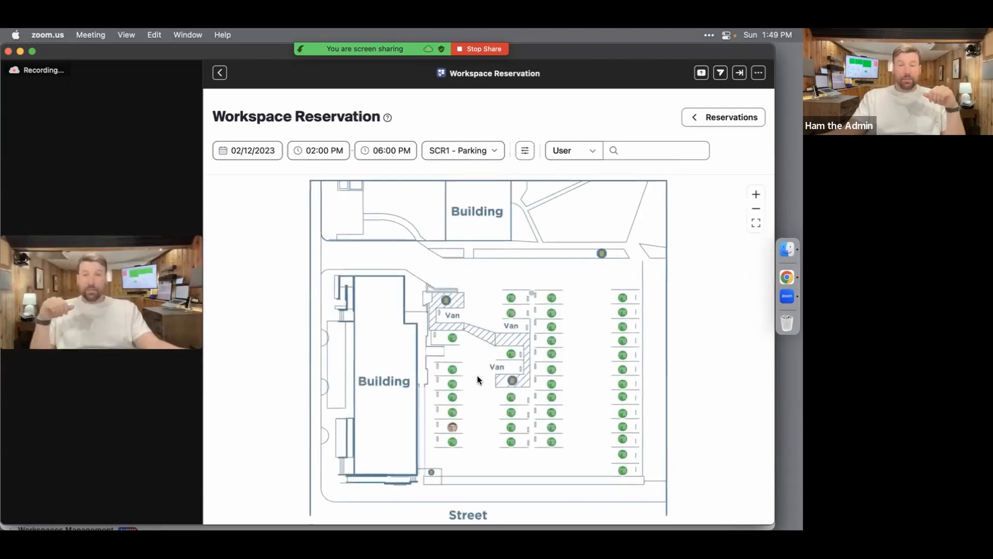
Filter the parking map to show only spaces with the EV Charging asset
scroll(478, 381, "up", 3)
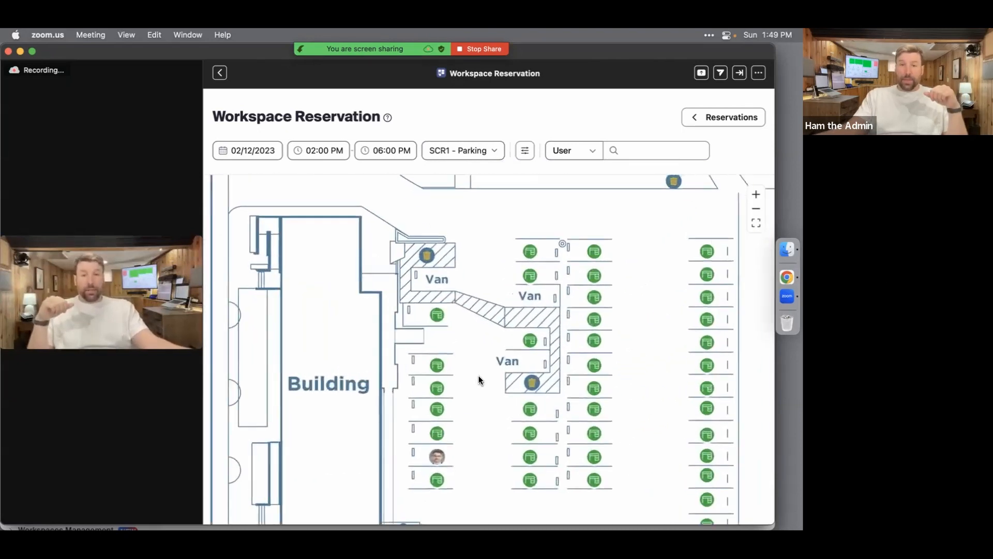
left_click(525, 150)
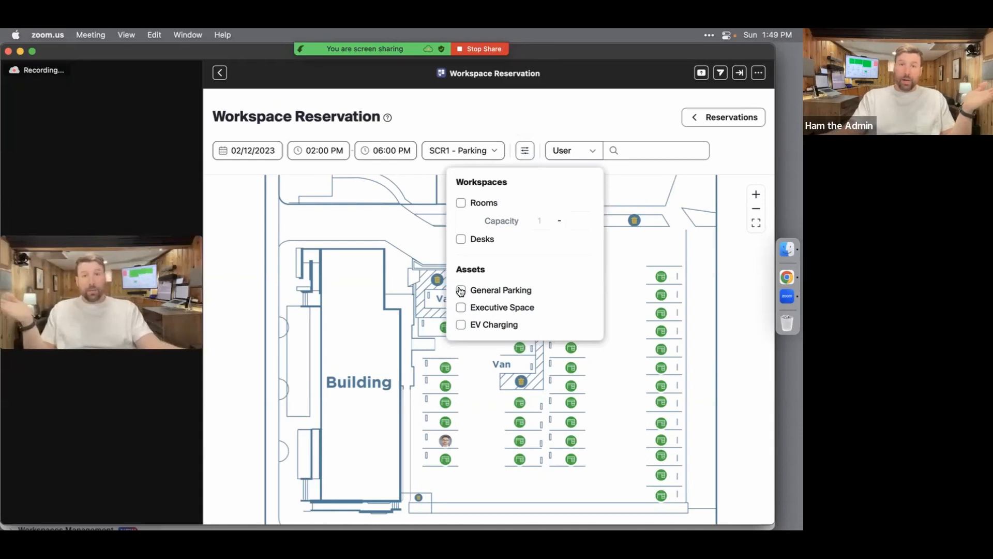
left_click(461, 325)
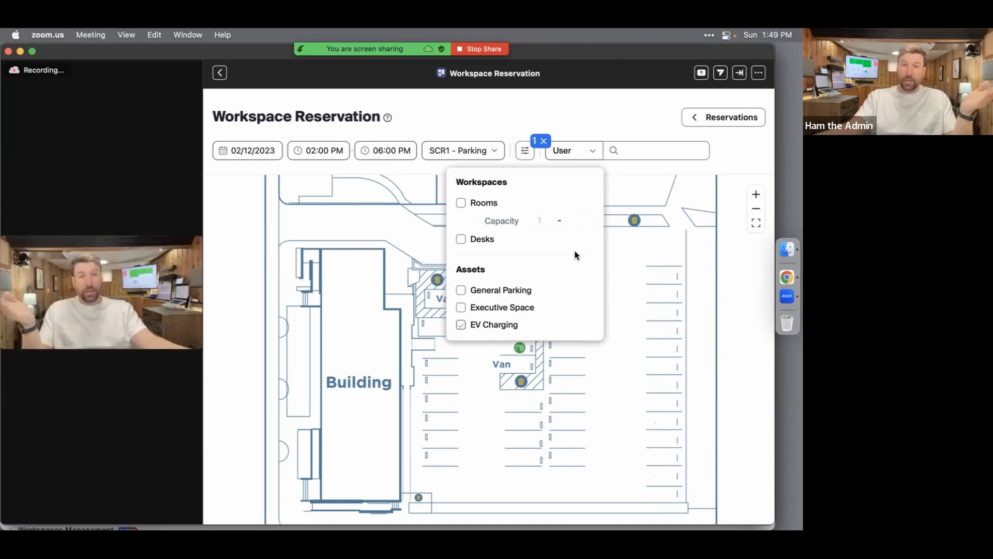
left_click(598, 110)
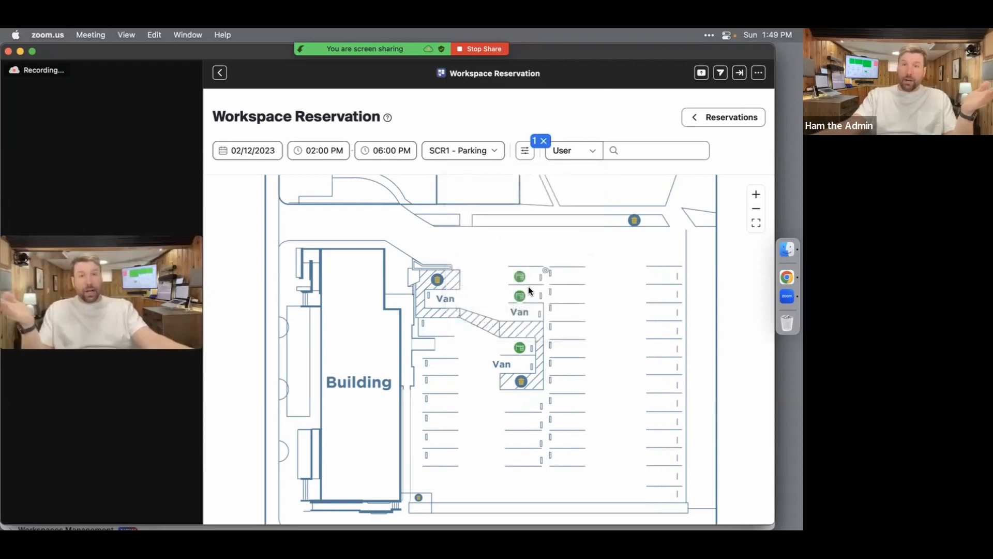
Reserve SCR1 - Parking - Space 5 for yourself on 02/12/2023 from 03:00 PM to 10:00 PM
mouse_move(524, 353)
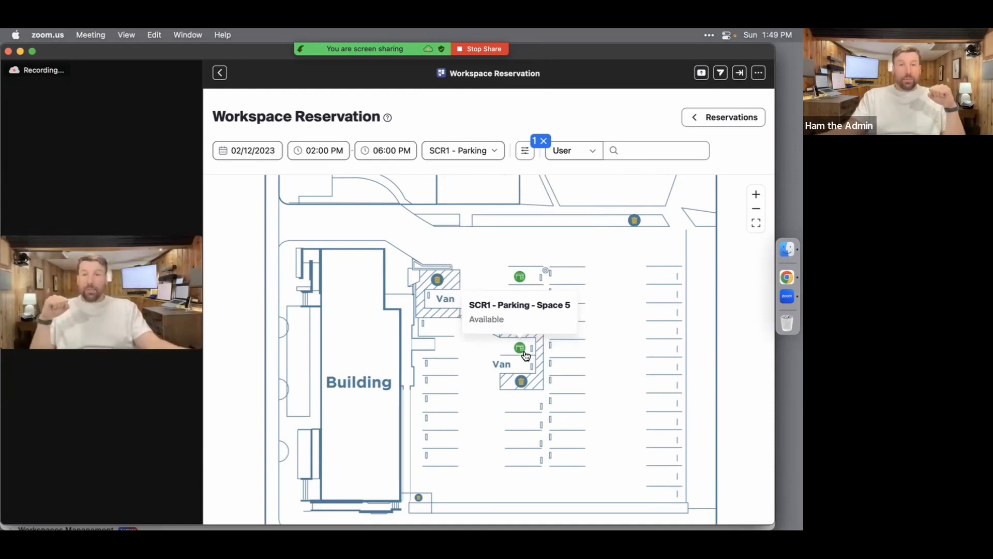
left_click(520, 349)
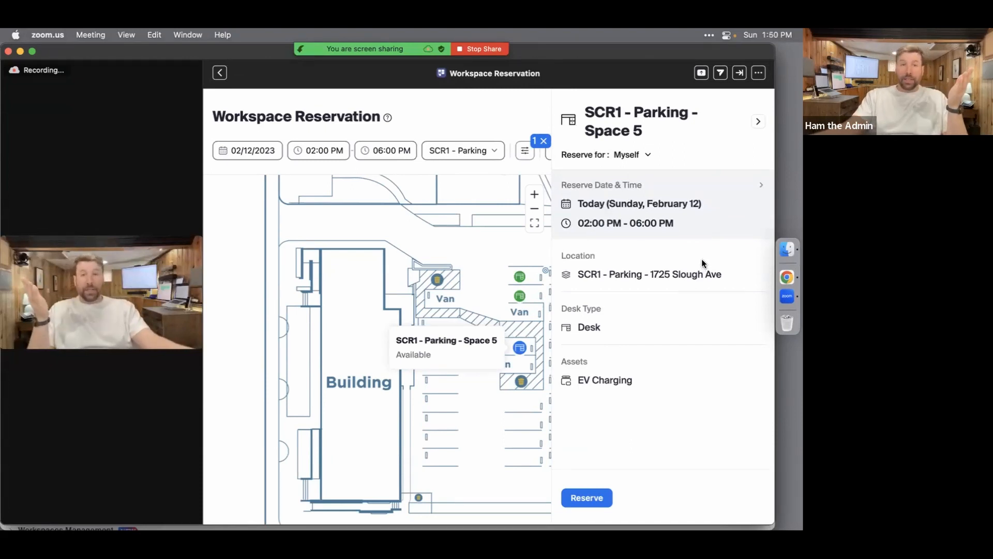
left_click(690, 219)
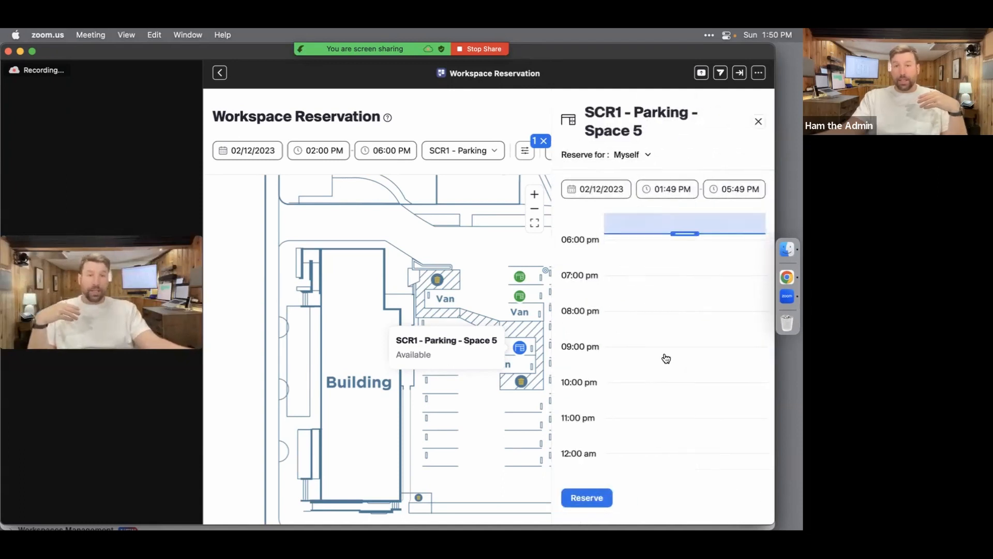
left_click_drag(695, 235, 700, 381)
scroll(694, 308, "down", 5)
scroll(693, 306, "up", 5)
left_click_drag(690, 248, 694, 287)
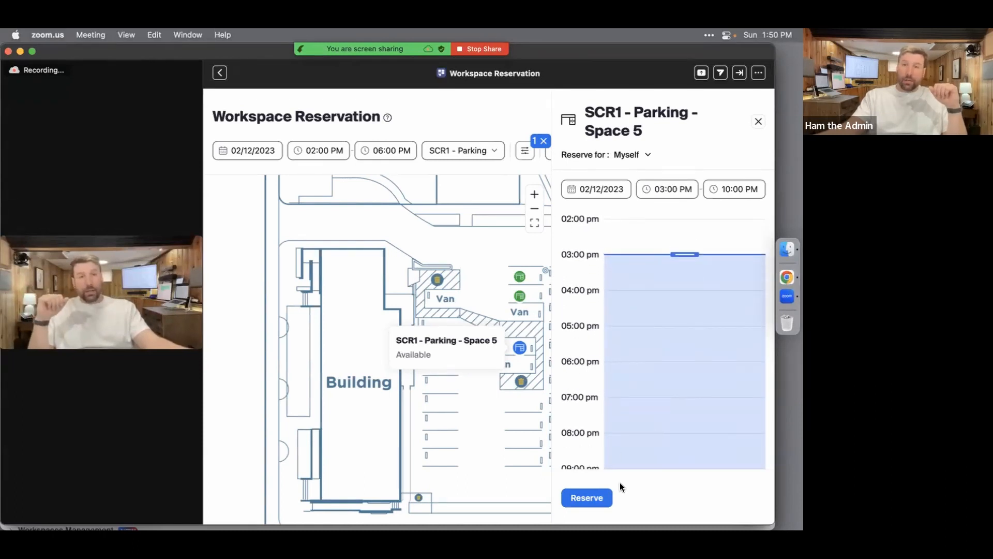
left_click(606, 496)
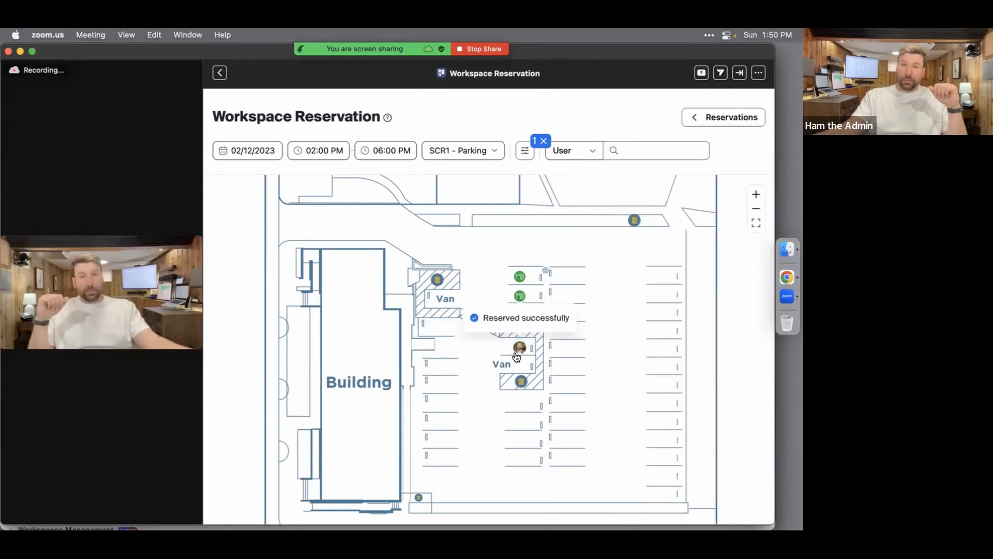
Clear the EV Charging filter and check who holds the reserved spaces on the parking map
scroll(517, 356, "up", 6)
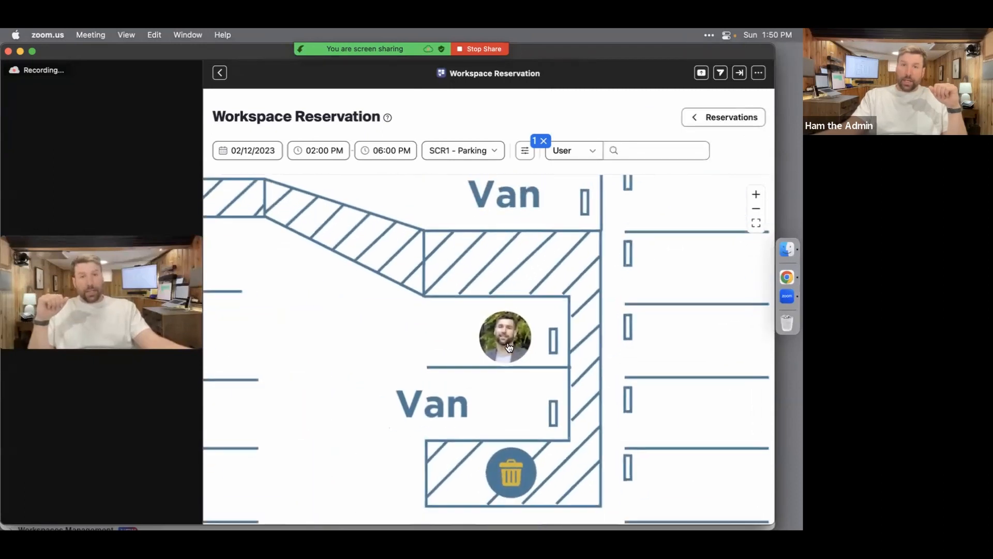
scroll(509, 347, "down", 5)
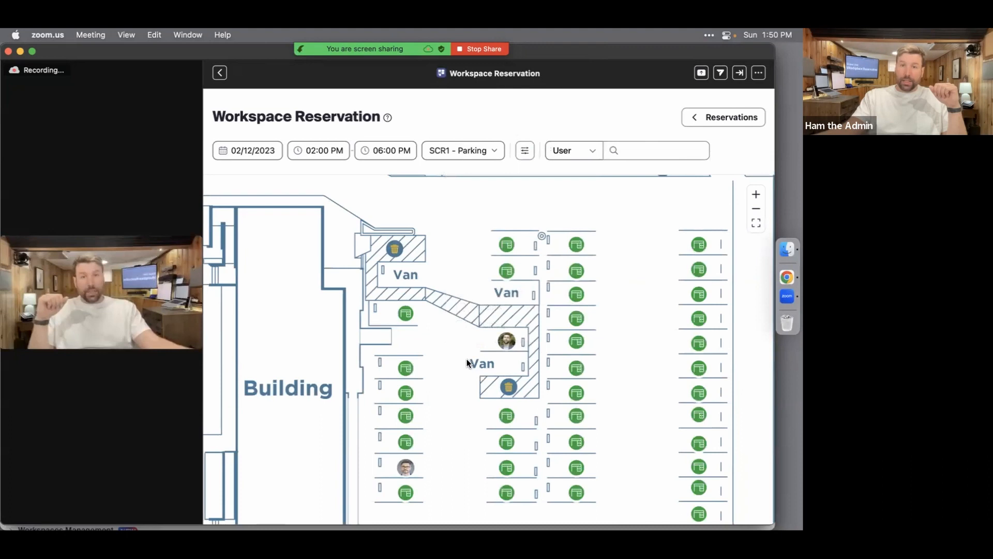
scroll(467, 362, "down", 2)
mouse_move(405, 458)
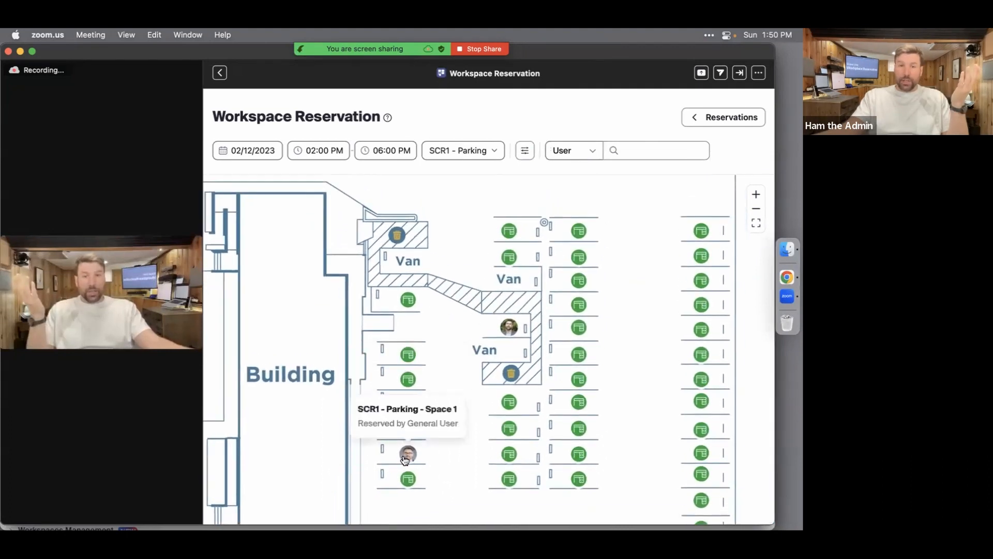
Search for General User's reservations, locate their SCR1 - Parking - Space 1 booking on the map and close the results
left_click(644, 153)
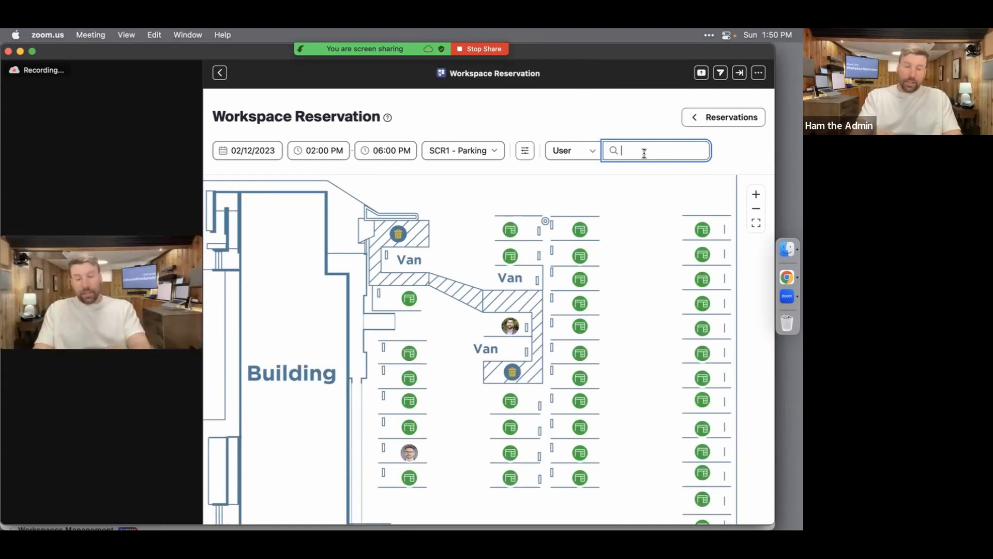
type("Gen")
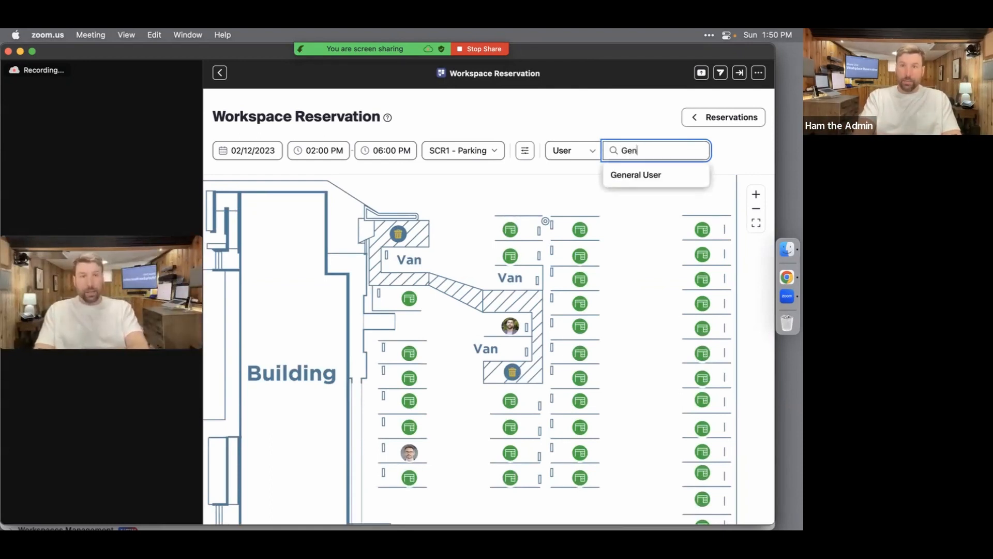
left_click(653, 174)
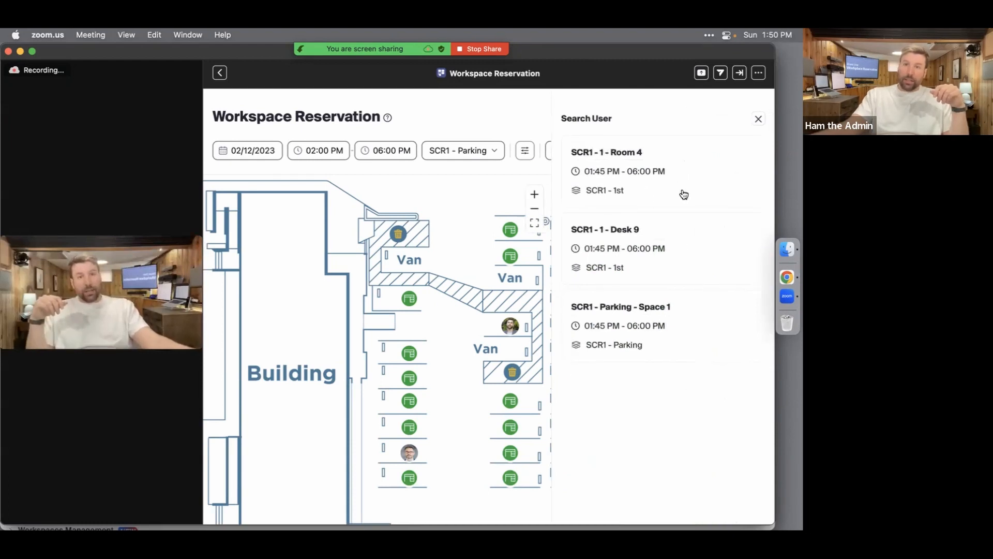
left_click(696, 322)
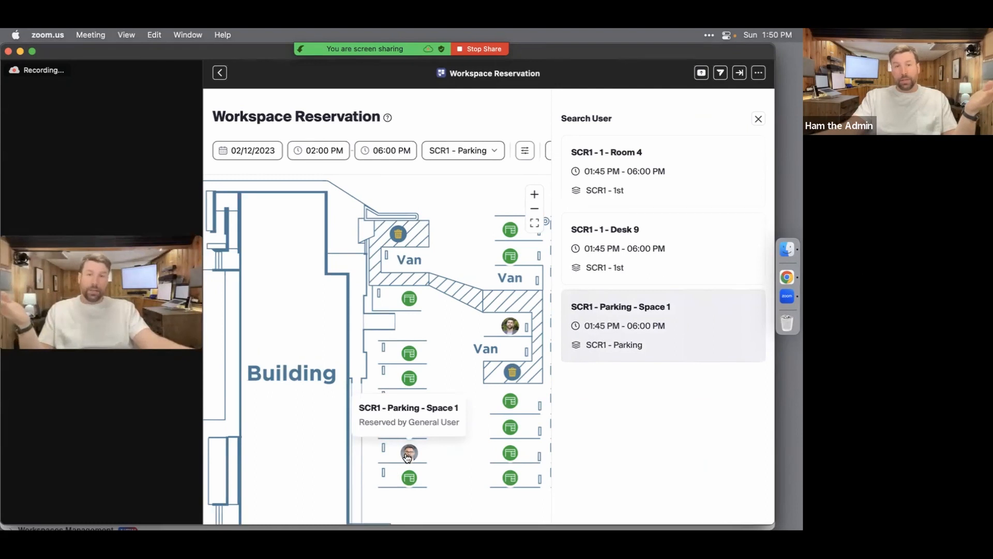
left_click(757, 119)
Switch the map to the SCR1 - 1st floor at 1725 Slough Ave
left_click(491, 152)
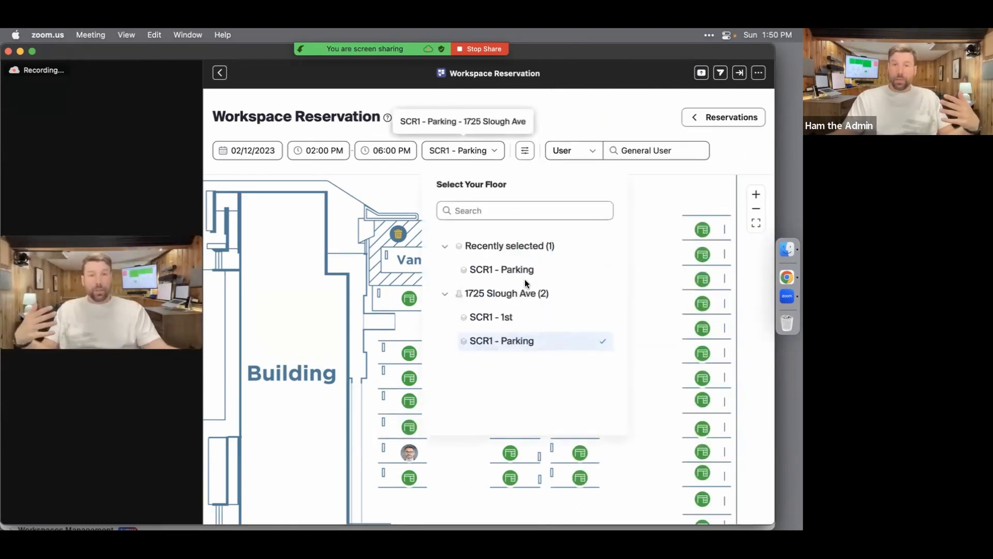
left_click(517, 317)
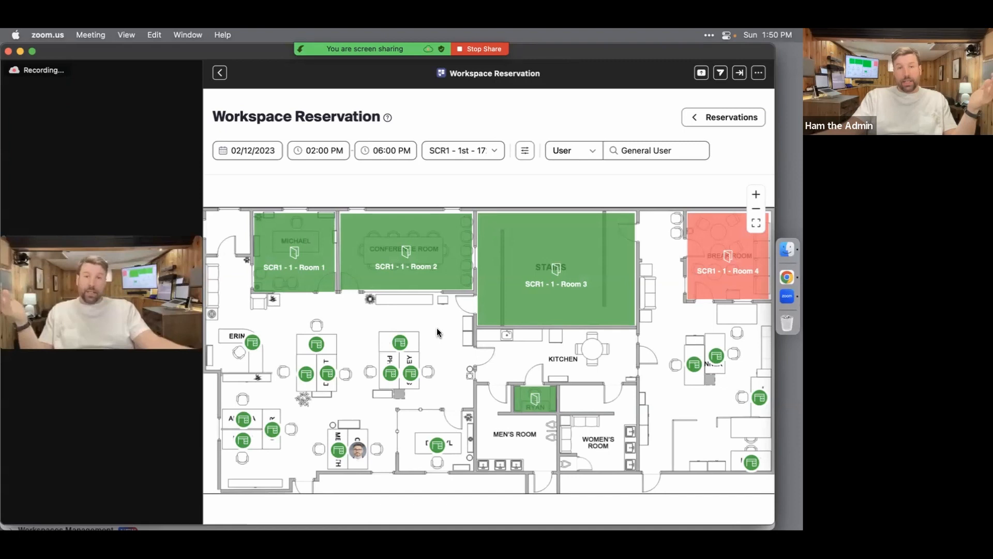
left_click_drag(437, 327, 462, 328)
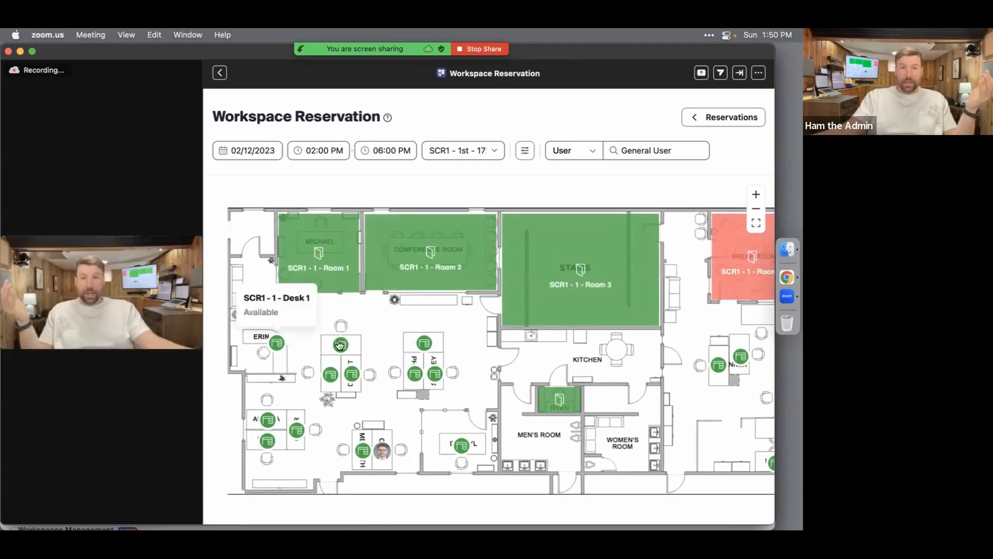
Select SCR1 - 1 - Room 1 on the floor map, check its listed assets and proceed to the meeting options
left_click(322, 249)
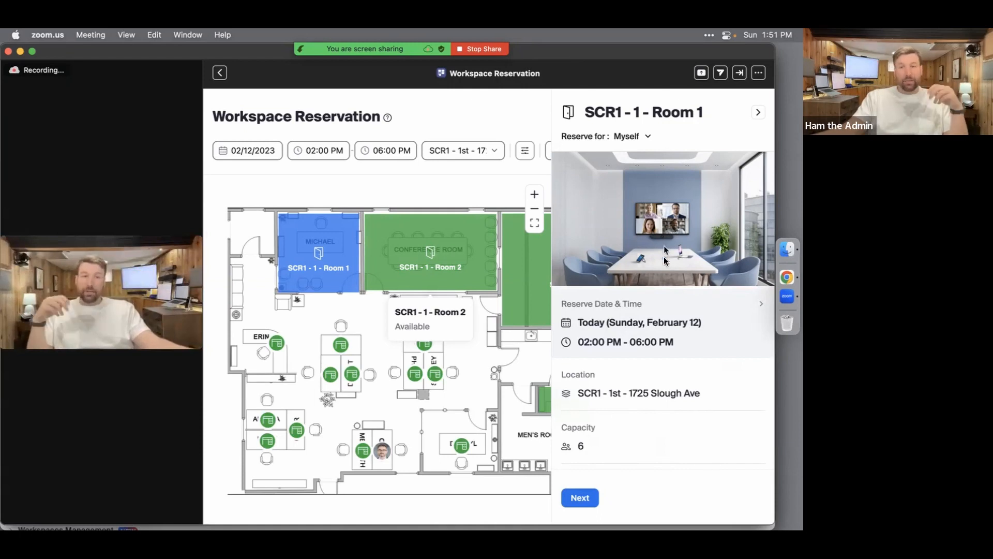
scroll(595, 448, "down", 2)
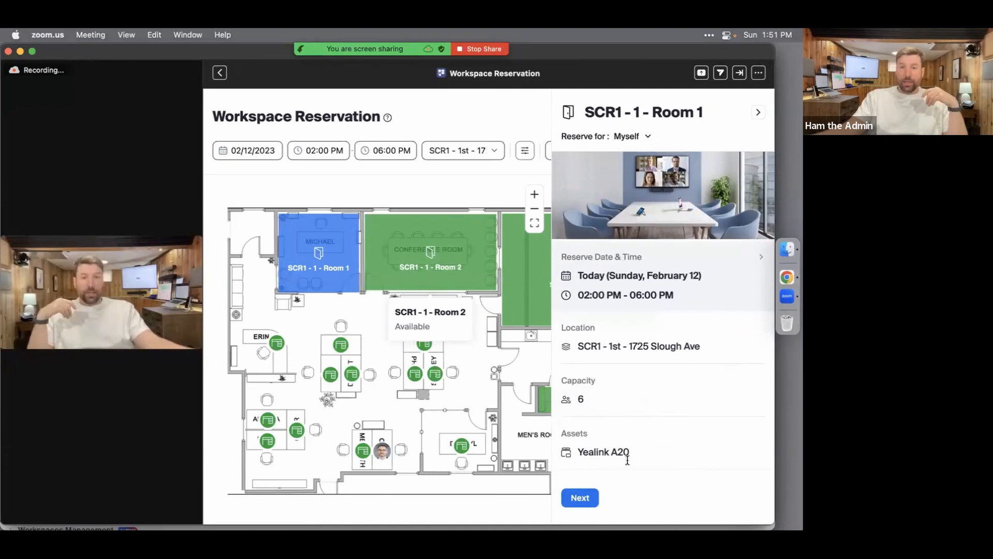
left_click_drag(639, 452, 574, 452)
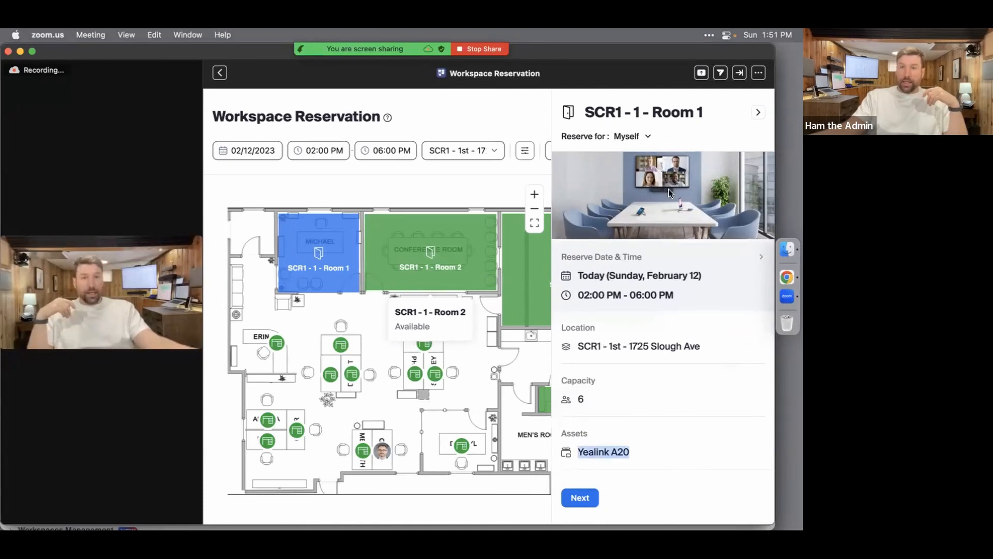
left_click(580, 497)
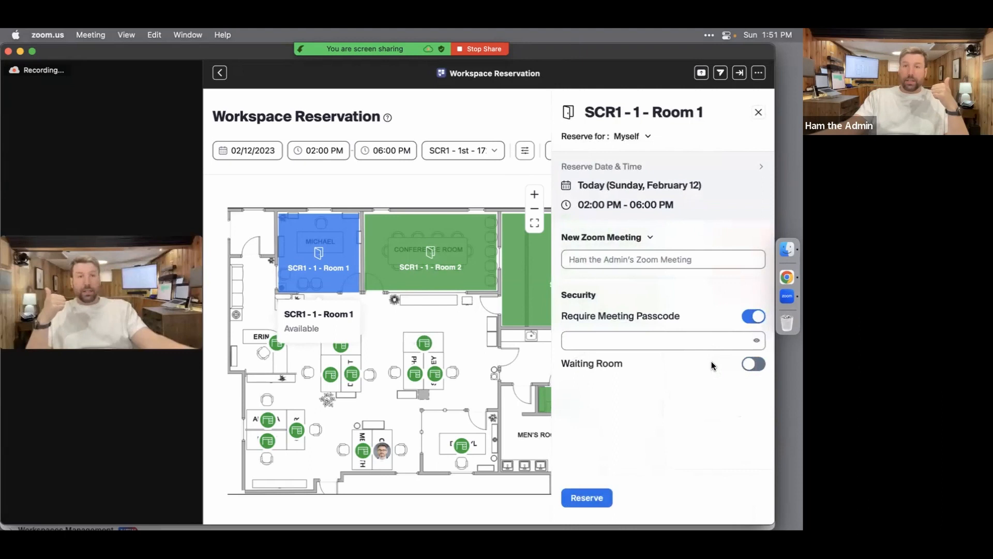
Reserve the room with a new Zoom meeting titled "Sync on Quarterly Partnership Goals", filling in the meeting passcode
left_click(641, 239)
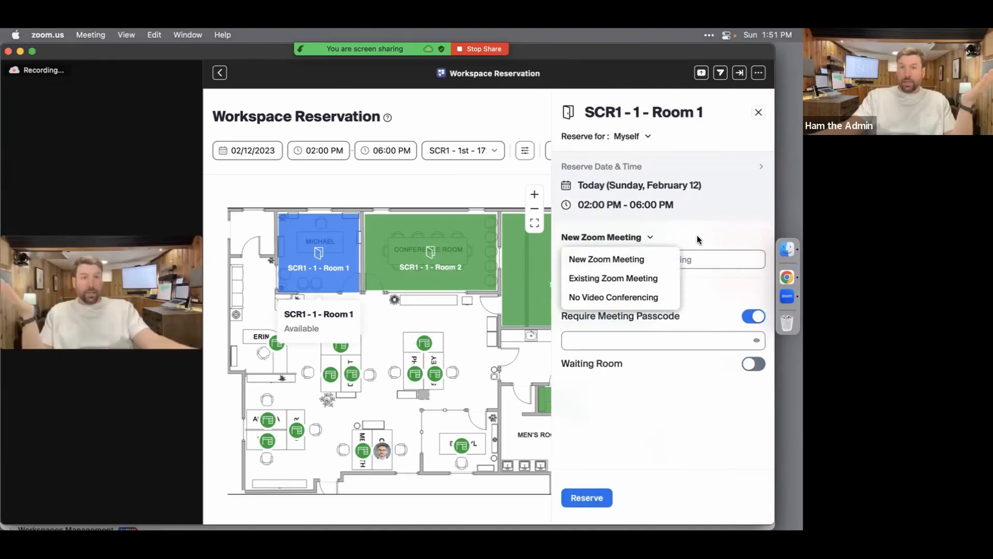
left_click(671, 261)
left_click(713, 259)
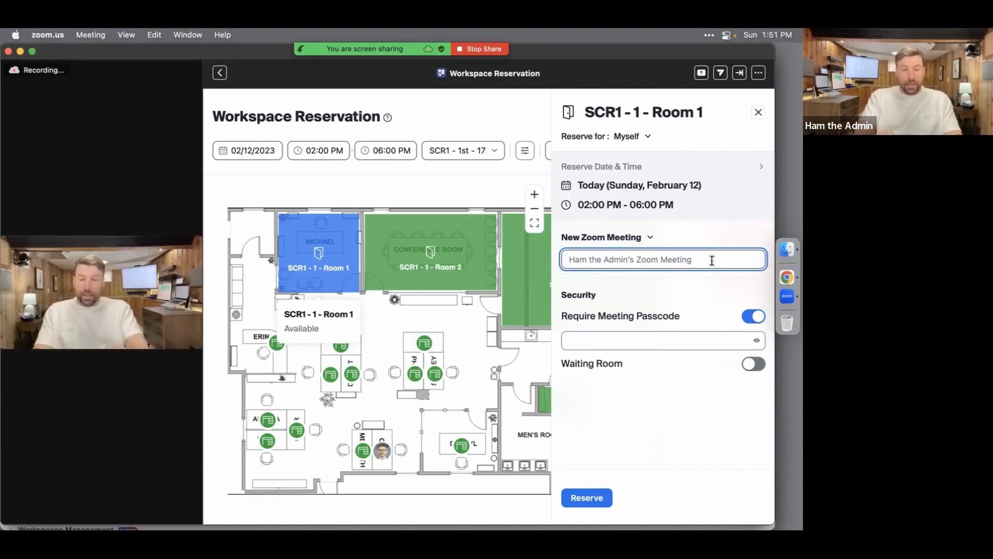
type("Sy")
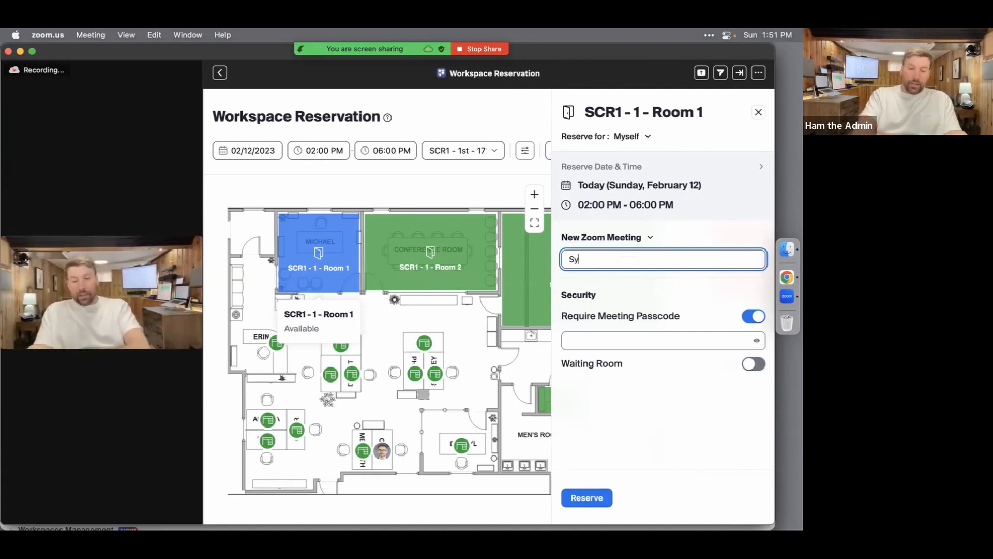
type("nc on Quarterly Pa")
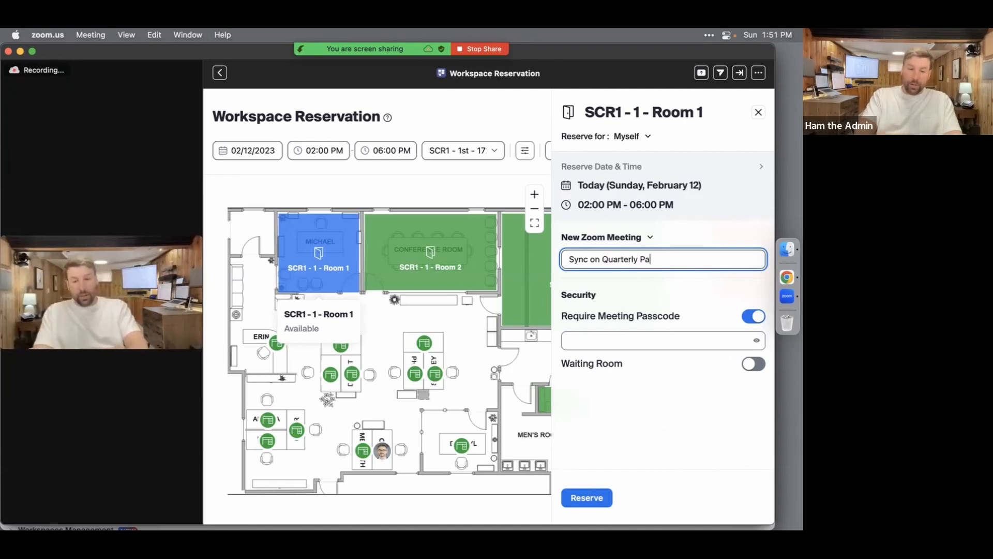
type("rtners")
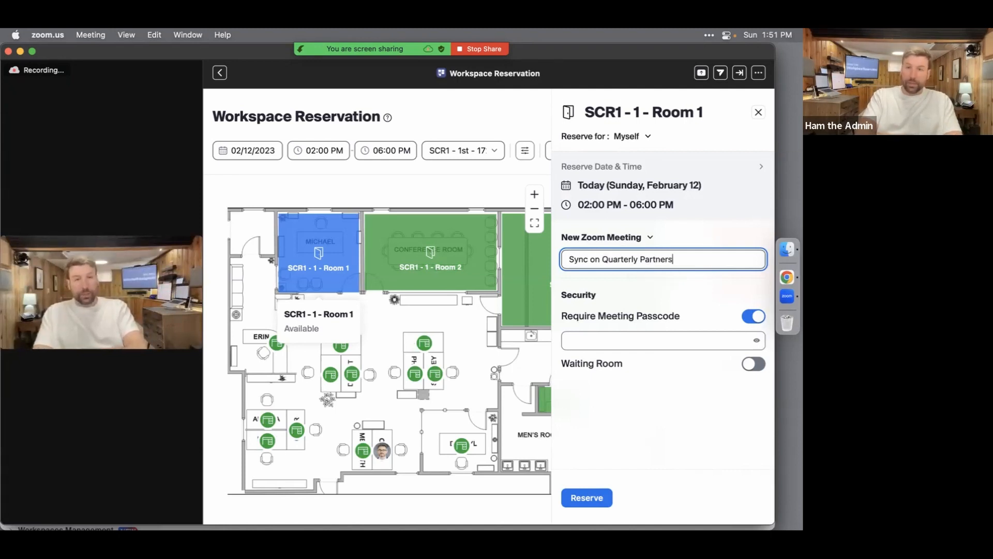
type("hip Goals")
left_click(666, 339)
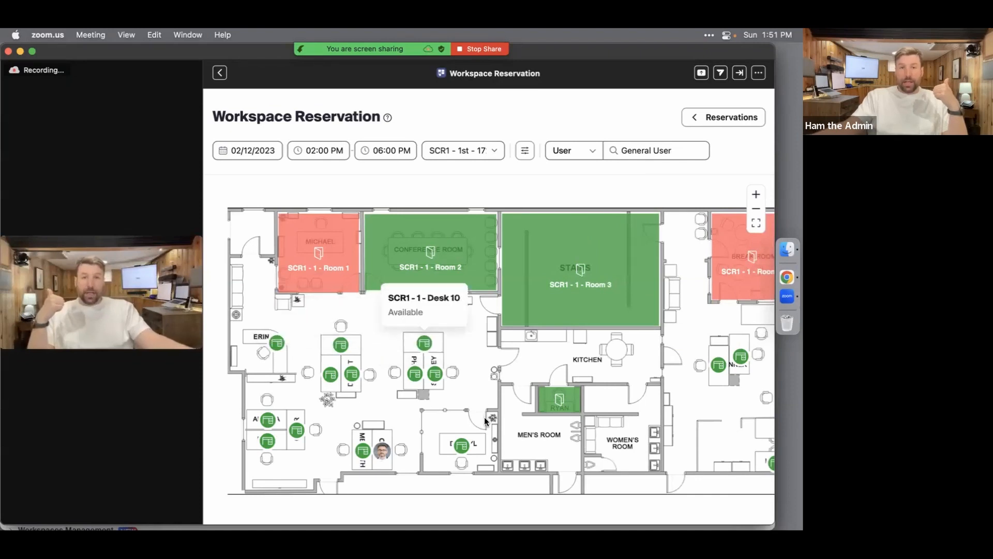
Reserve SCR1 - 1 - Desk 13 for yourself on 02/12/2023 from 02:00 PM to 06:00 PM
left_click(459, 446)
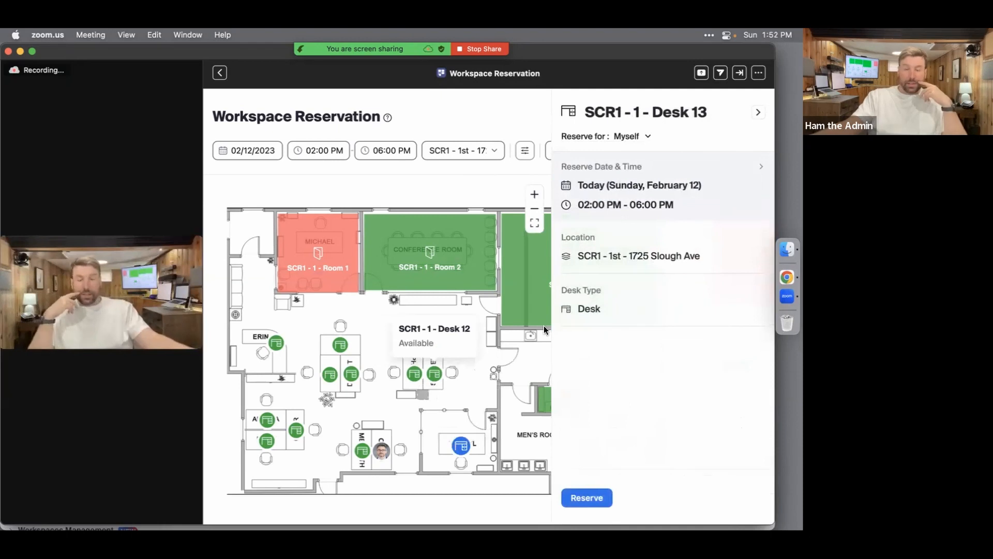
left_click(599, 495)
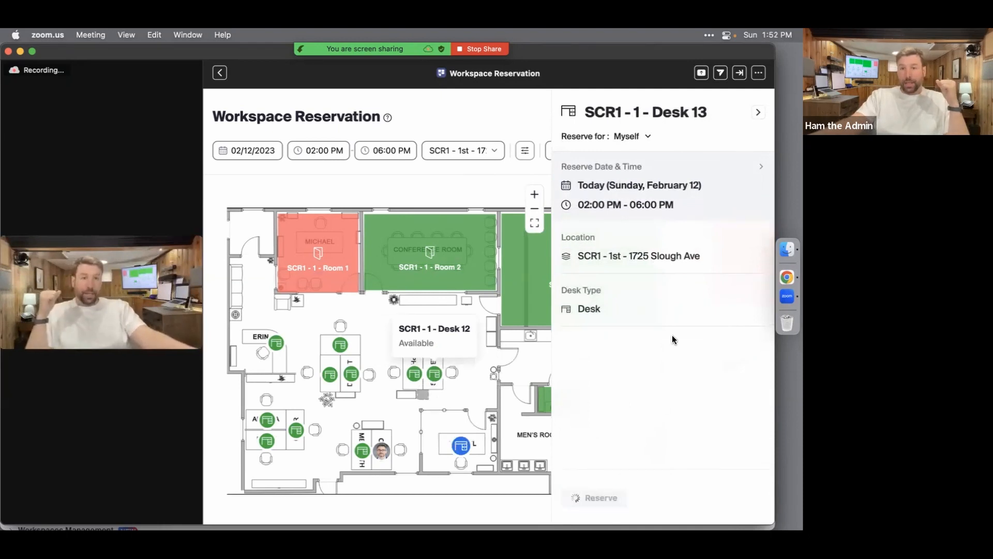
Examine the capacity and assets of SCR1 - 1 - Room 5 on the map and close its details
scroll(464, 446, "down", 4)
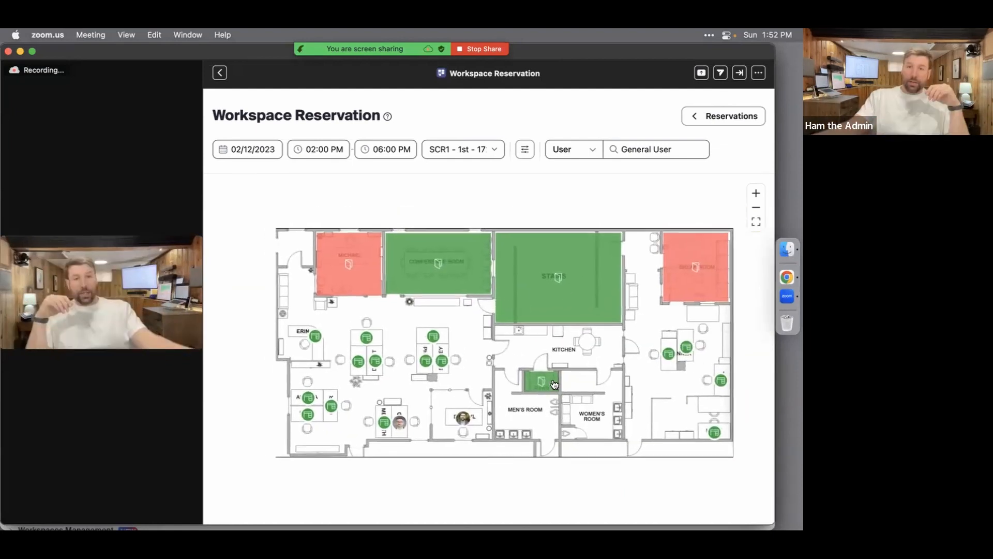
left_click(539, 407)
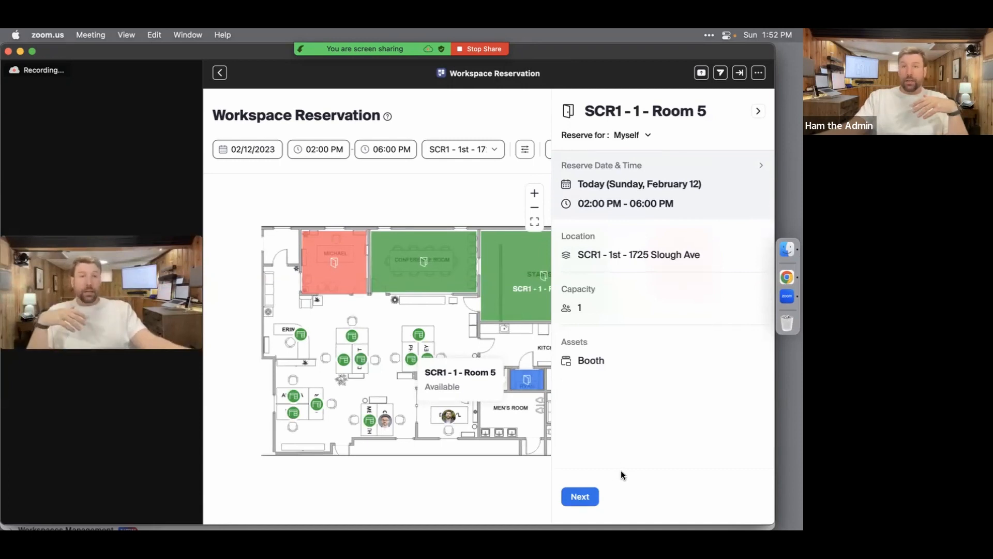
left_click(757, 110)
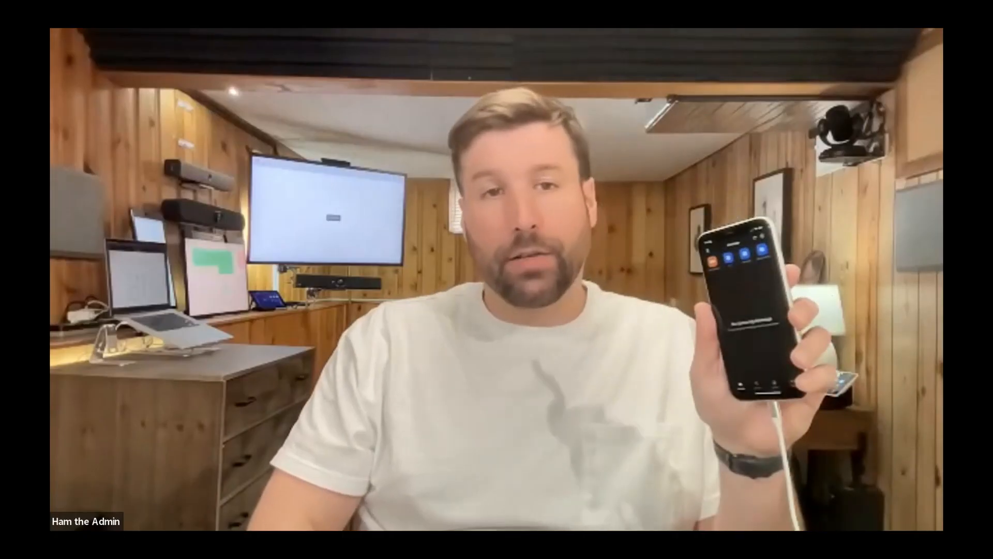
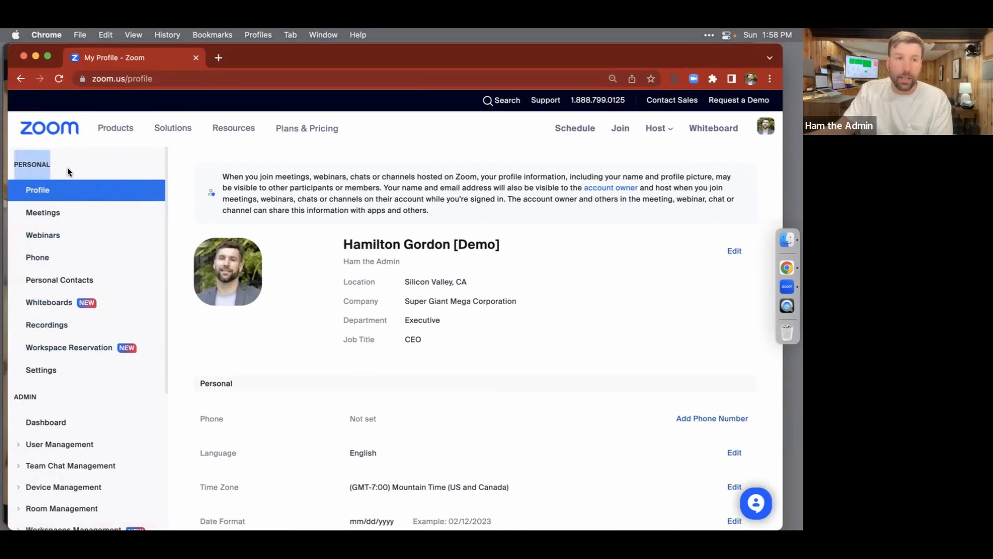
Open the Workspace Reservation page in the Zoom web portal and view its floor map
left_click(69, 347)
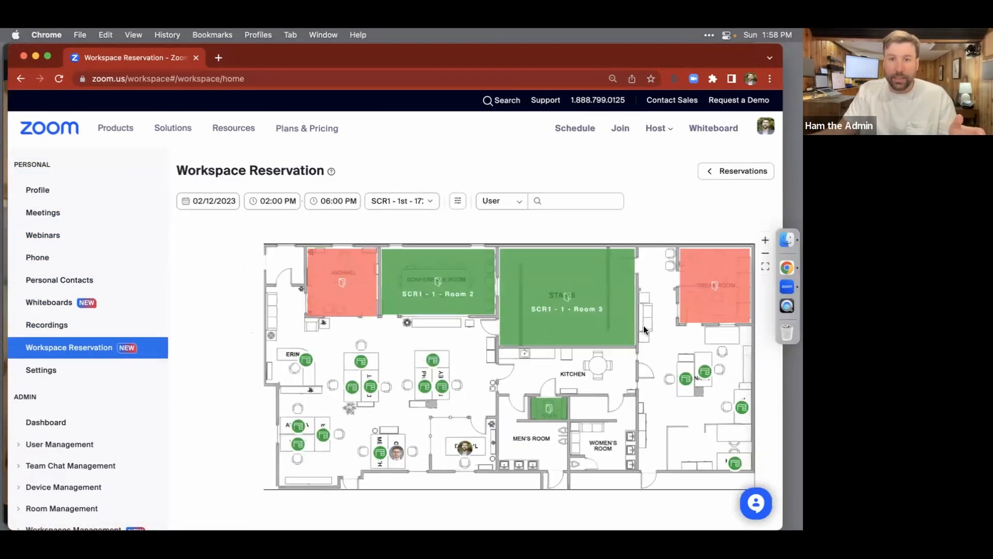
mouse_move(376, 389)
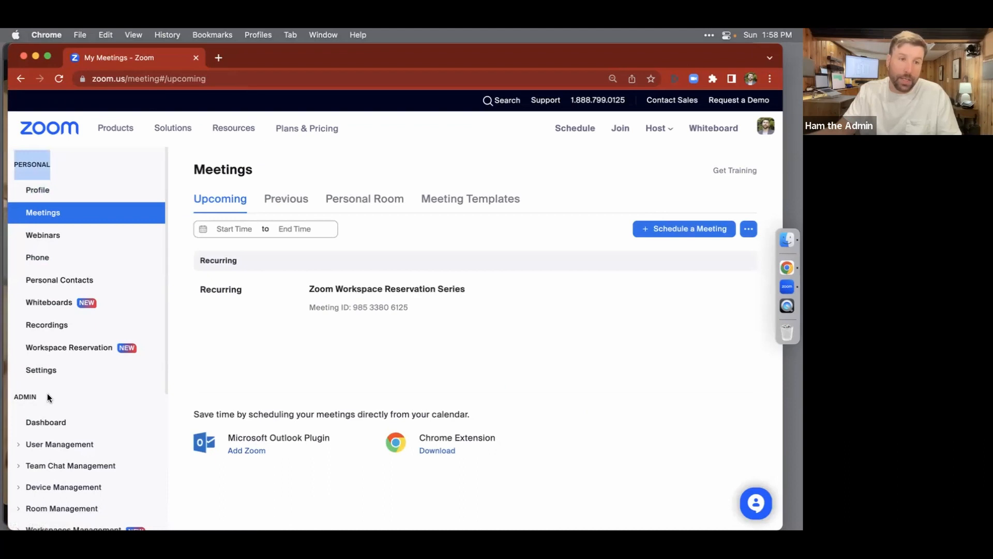
Look through the admin area's Room Management options and open the Workspaces management page
double_click(28, 408)
scroll(75, 407, "down", 5)
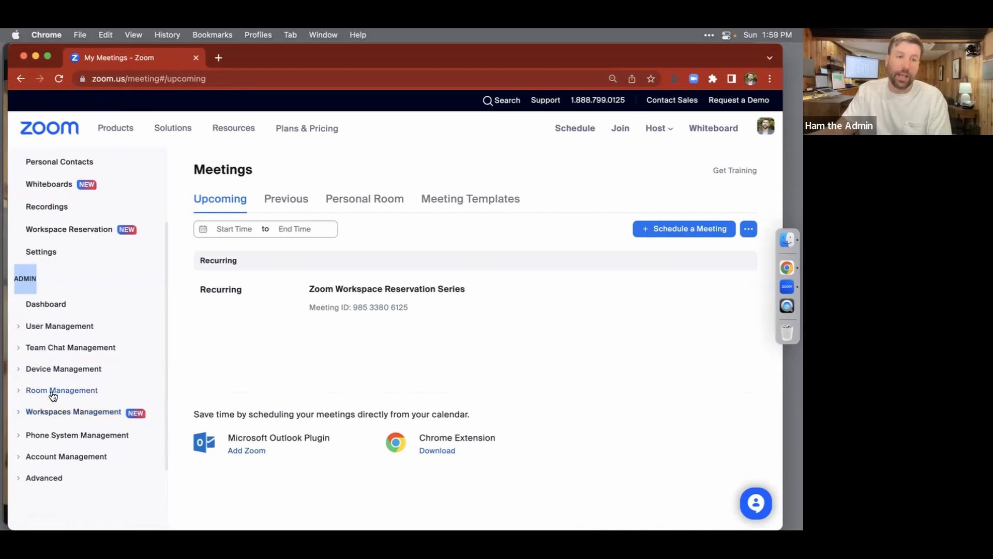
left_click(19, 394)
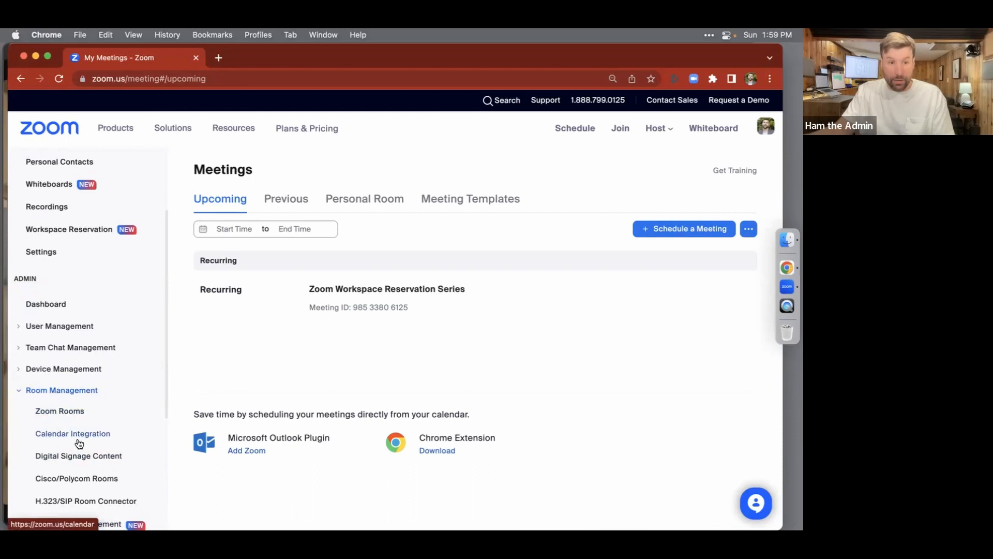
left_click(20, 387)
left_click(21, 410)
left_click(78, 418)
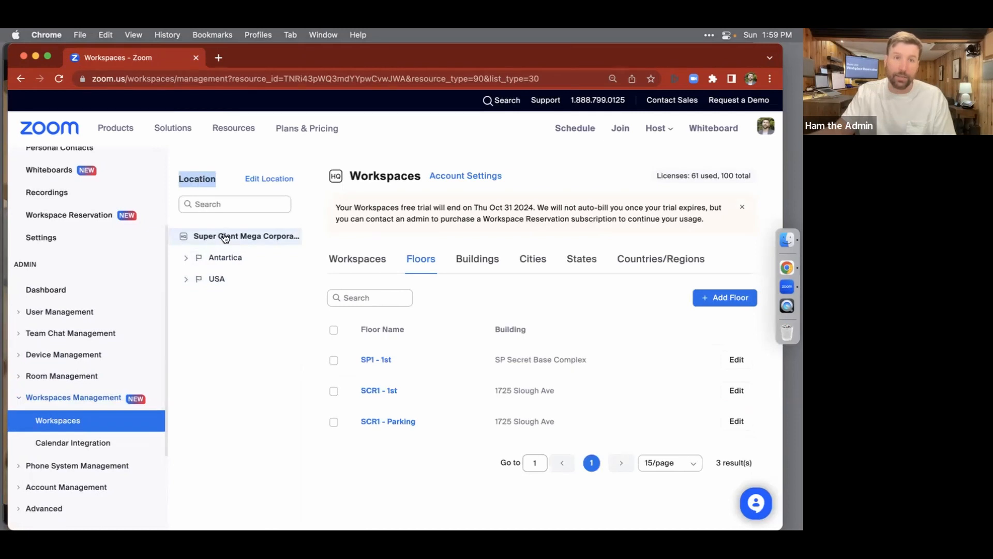
Expand the location hierarchy through USA, Colorado, Pennsylvania and Scranton down to the floors of 1725 Slough Ave
left_click(185, 282)
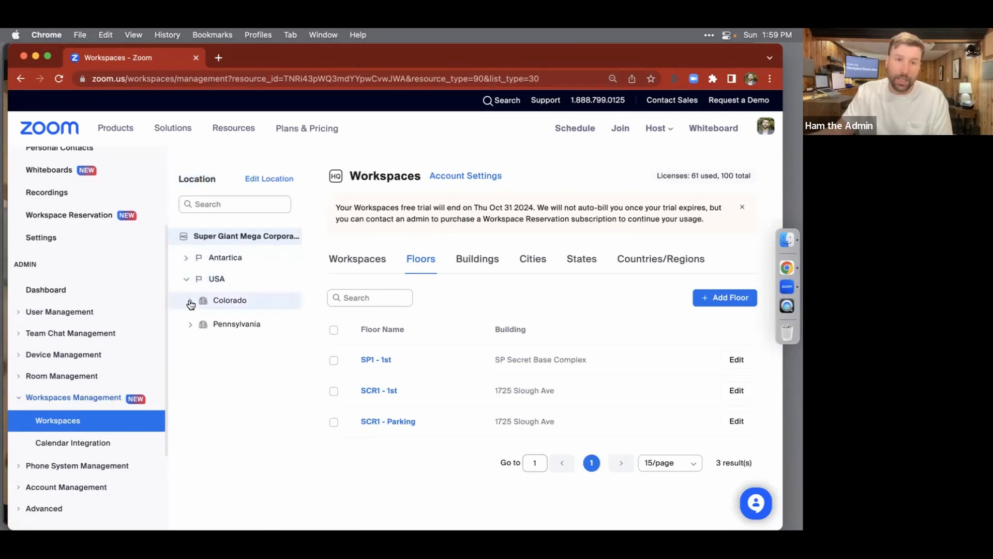
left_click(190, 301)
left_click(190, 343)
left_click(194, 365)
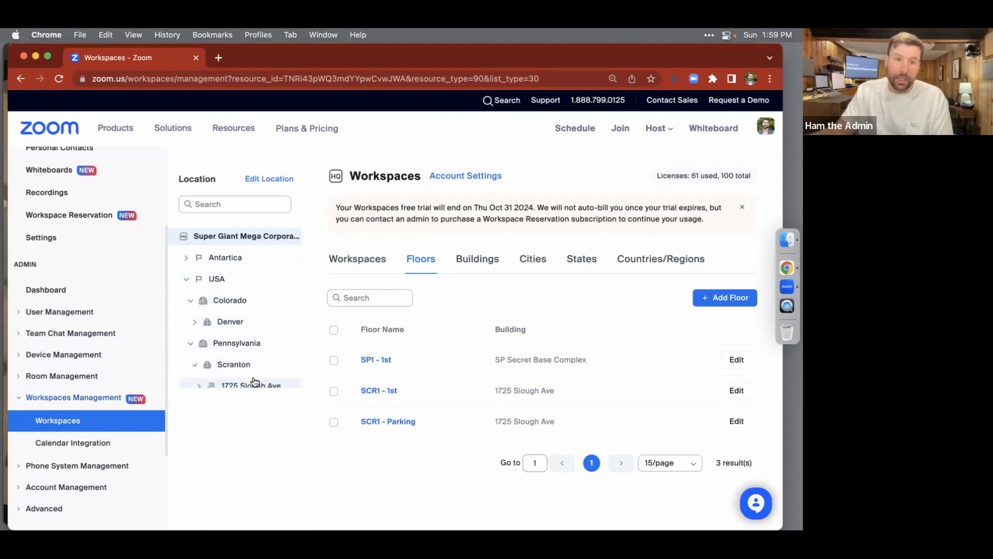
left_click(208, 387)
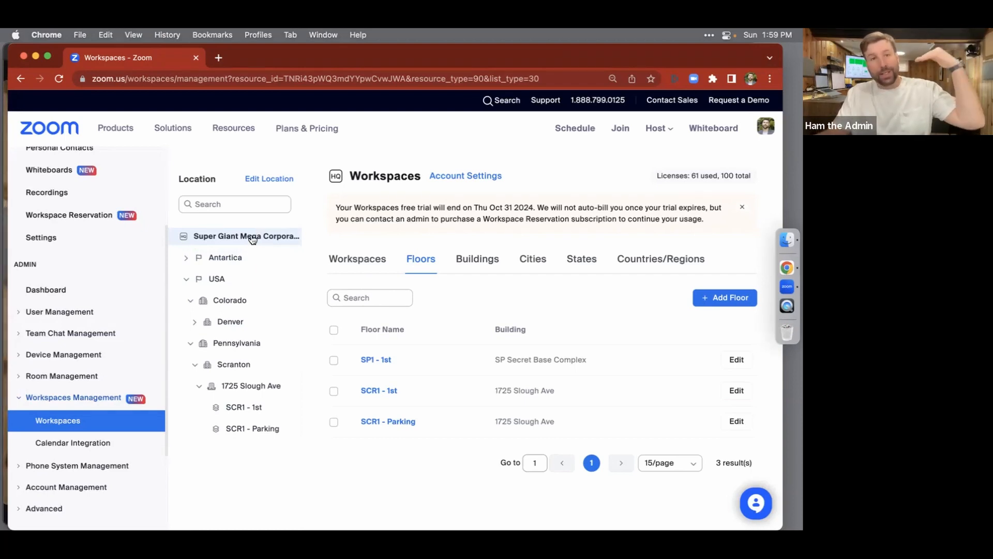
Enable Smart Suggestions in the account-level Workspaces settings
left_click(471, 176)
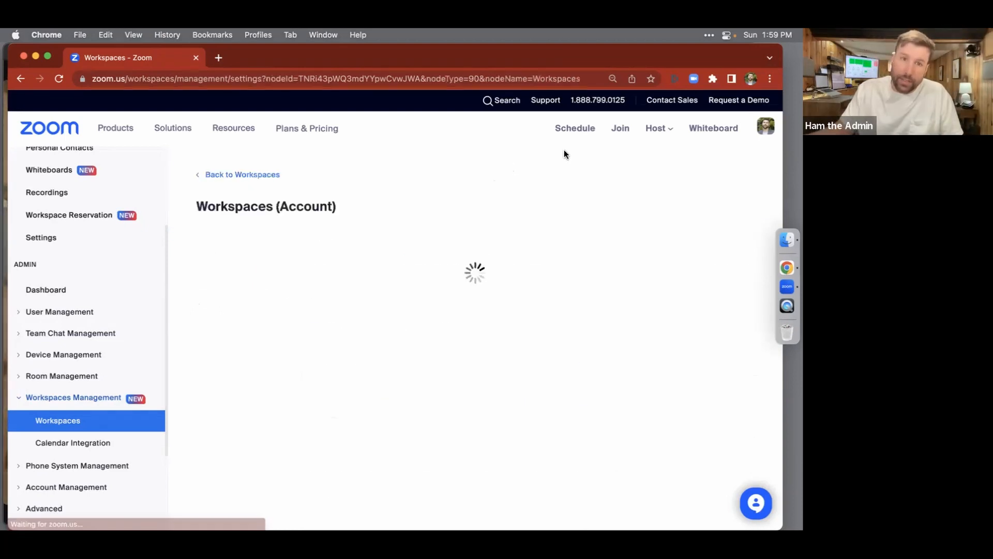
scroll(520, 338, "down", 3)
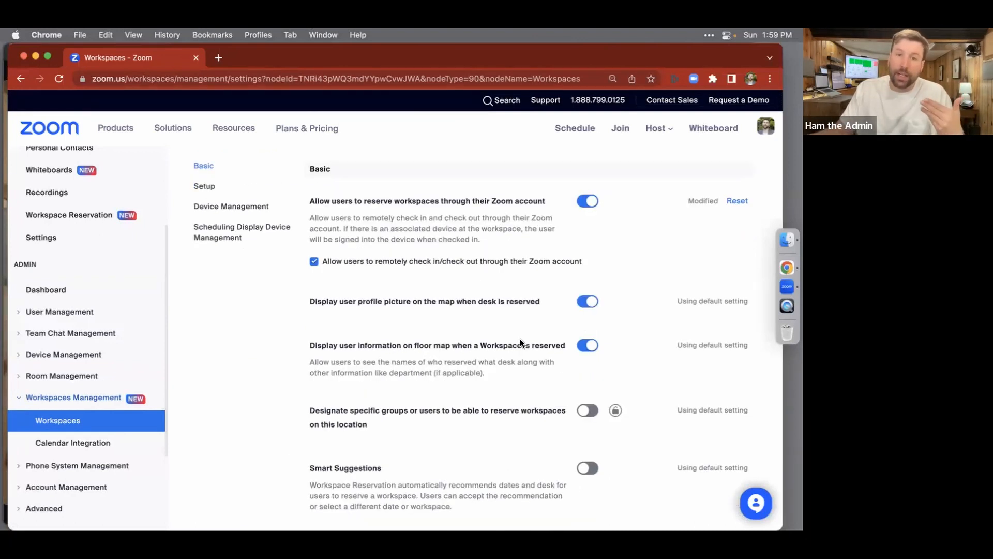
scroll(520, 338, "down", 5)
left_click(586, 330)
left_click(449, 330)
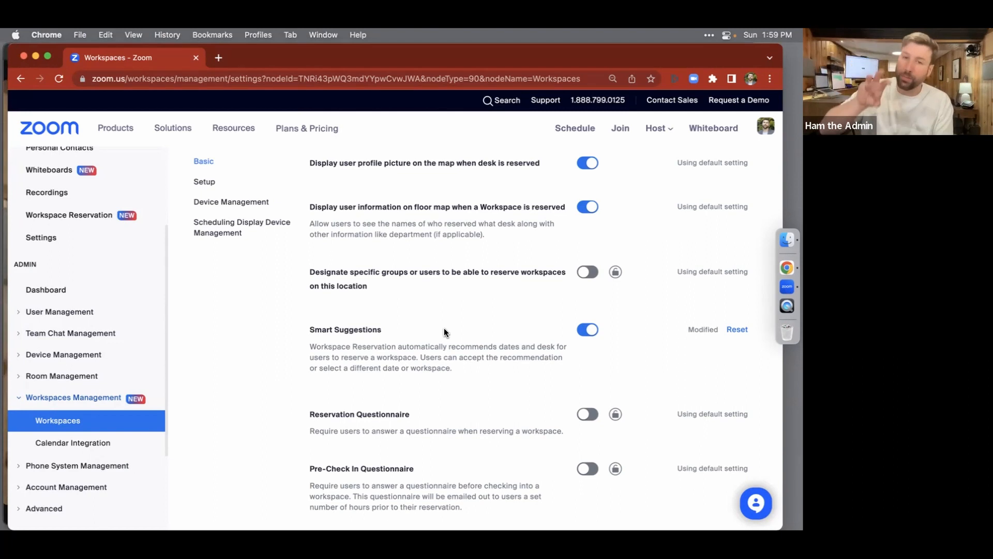
Return to the Workspace Reservation map and request a desk suggestion
key("super+bracketleft")
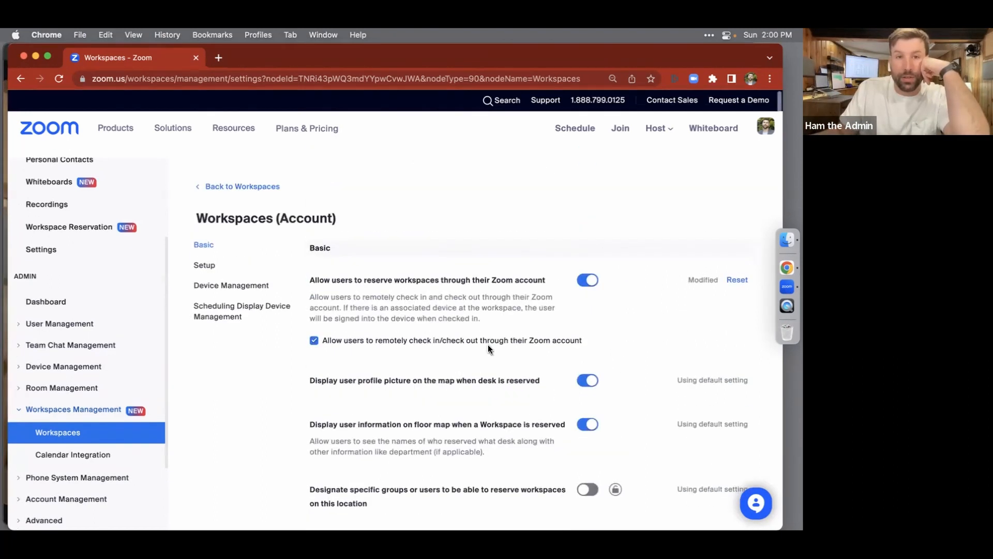
key("super+bracketleft")
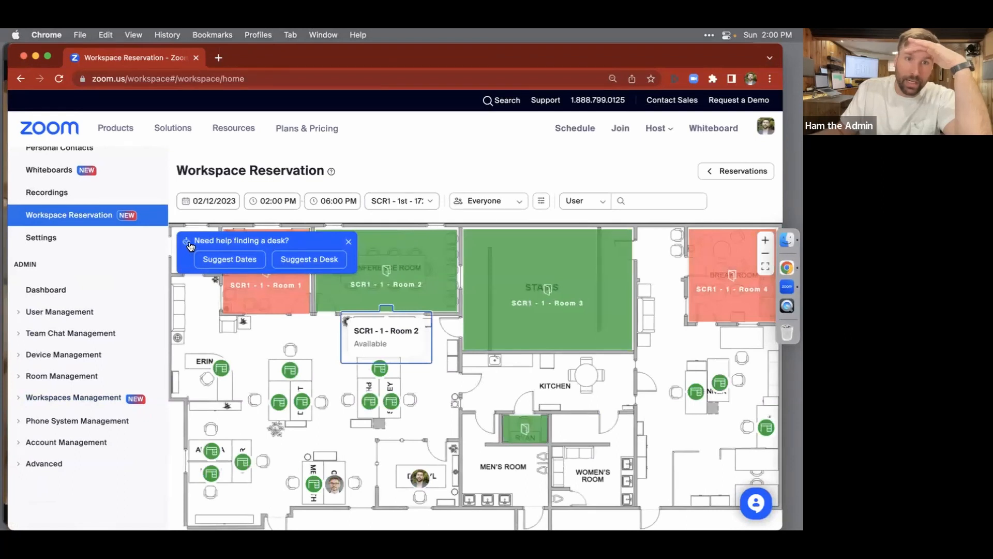
left_click(313, 259)
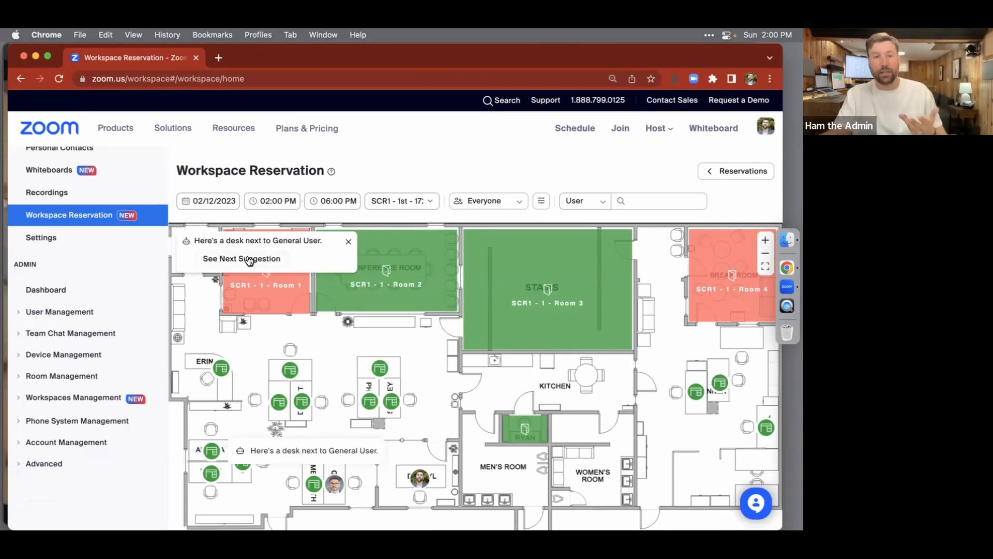
Reopen the Workspaces management page and highlight its Location heading
left_click(27, 398)
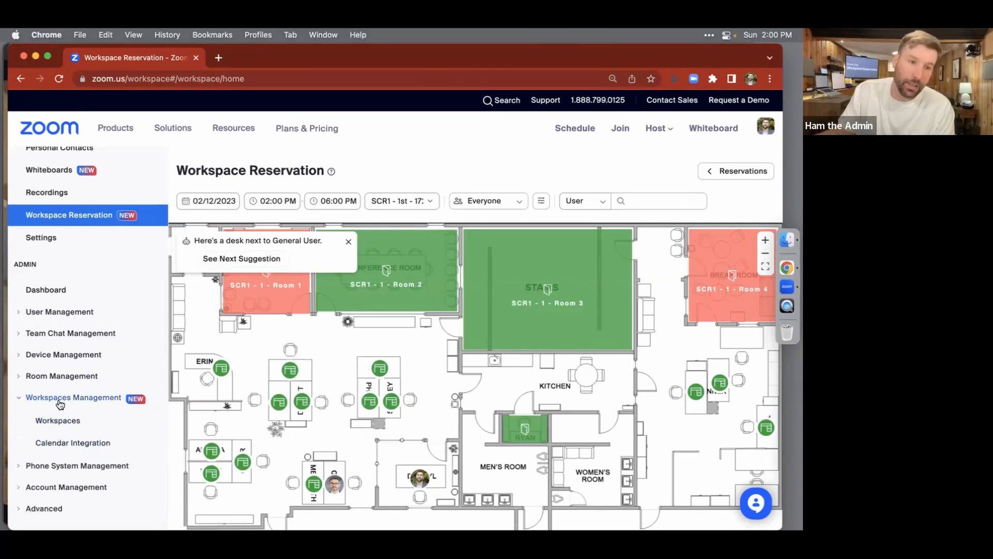
left_click(59, 399)
left_click(41, 398)
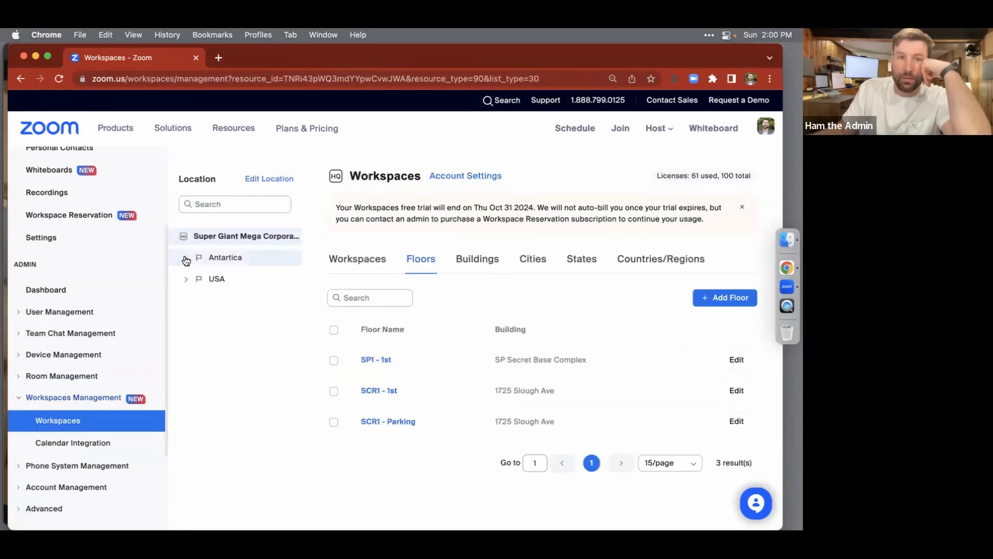
left_click_drag(178, 179, 236, 178)
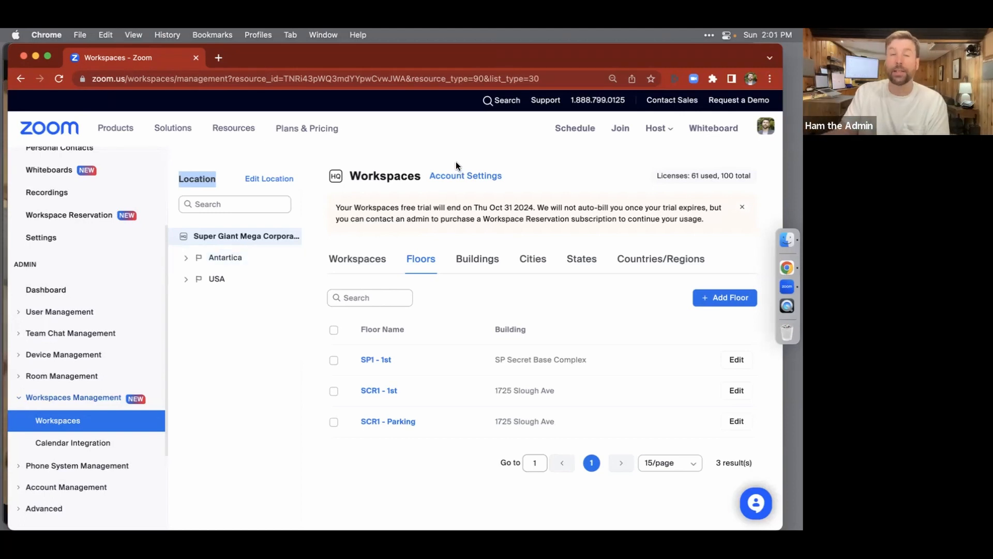
Enable the Reservation Questionnaire in the account-level Workspaces settings
left_click(453, 177)
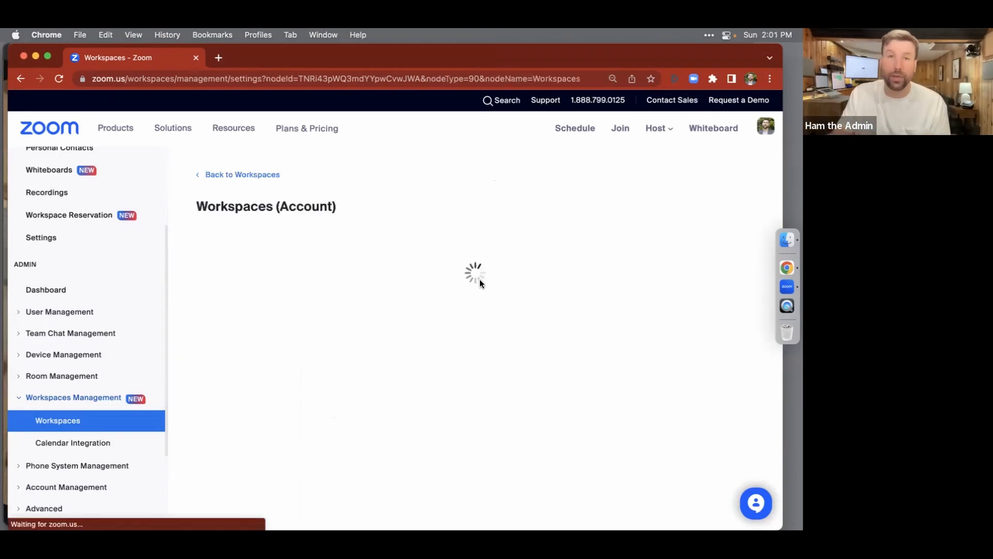
scroll(482, 283, "down", 2)
left_click_drag(411, 334, 297, 337)
left_click(583, 335)
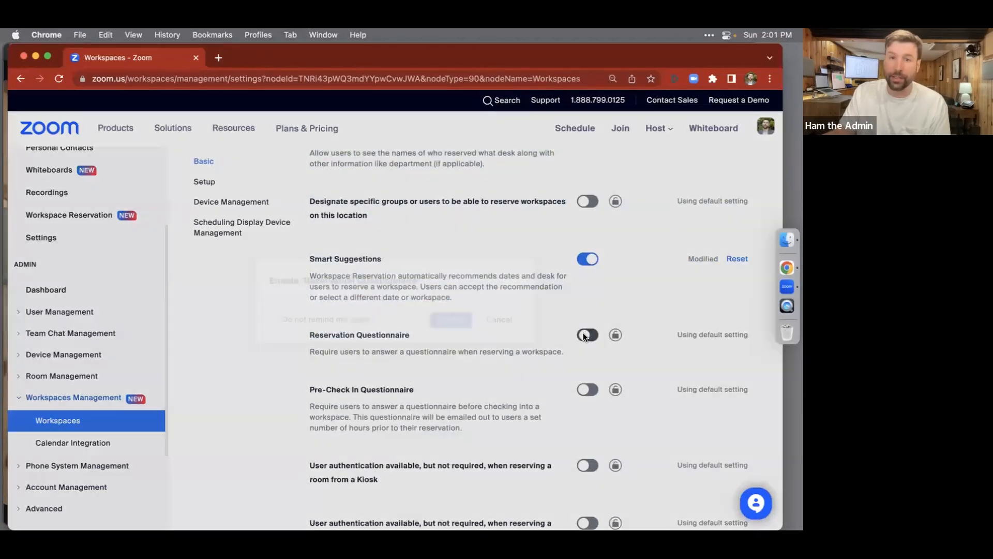
left_click(455, 328)
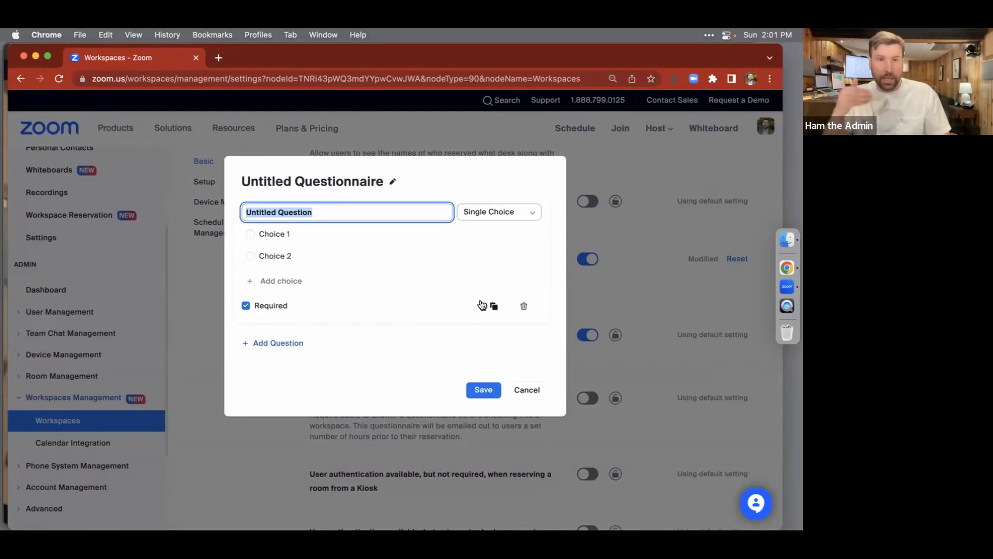
Set the first question to "Do you require lunch today?" as a required single choice with the answers Yes and No
key("BackSpace")
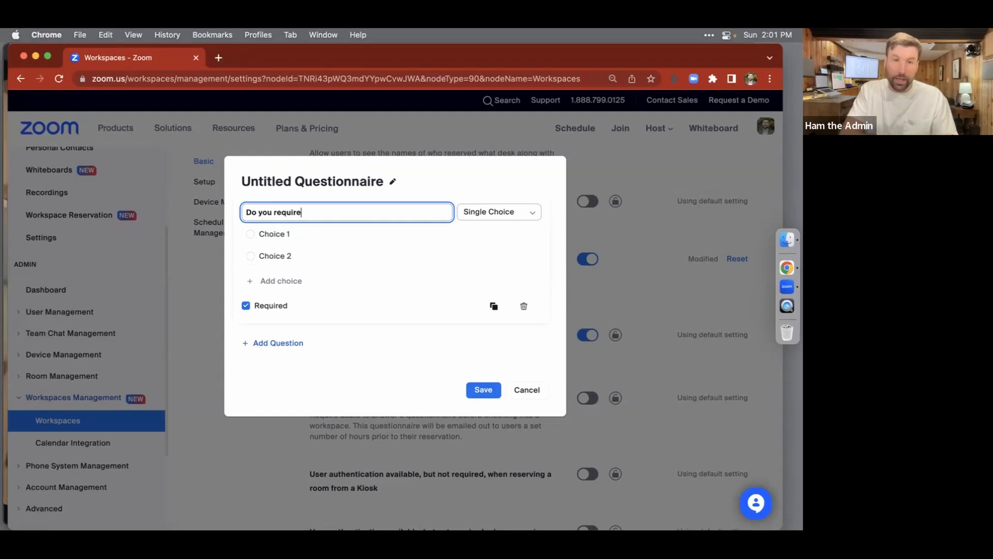
type("Do you require lunch today")
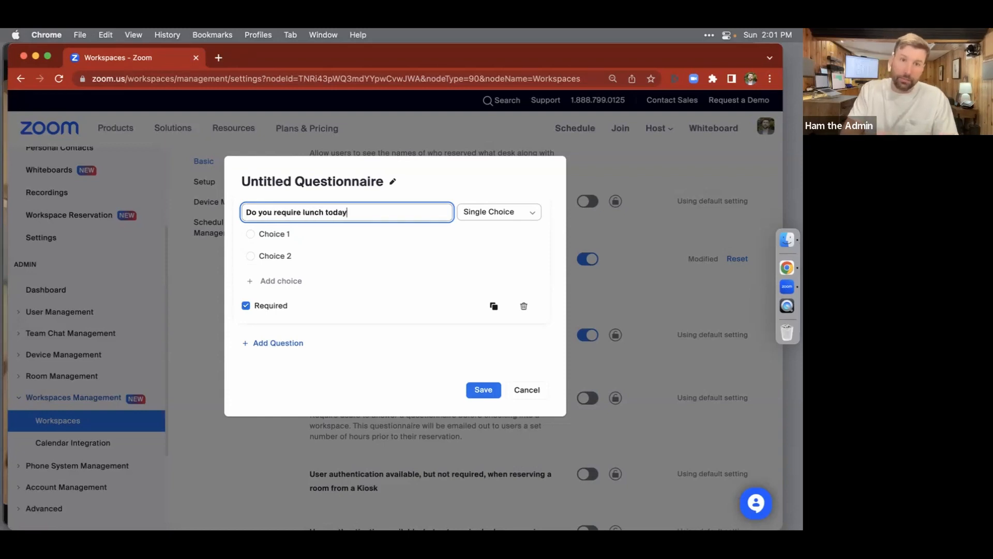
type("?")
triple_click(274, 234)
type("Yes")
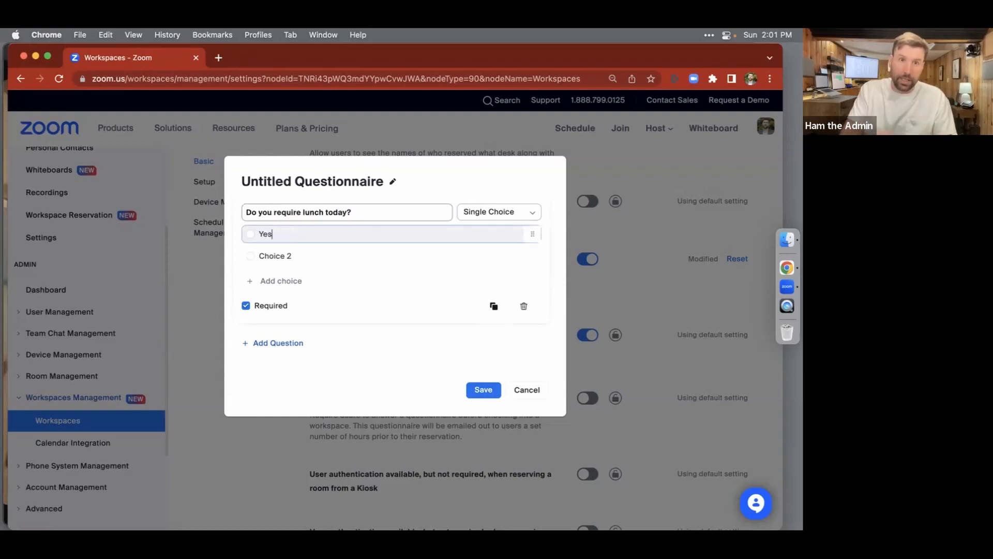
key("Tab")
type("No")
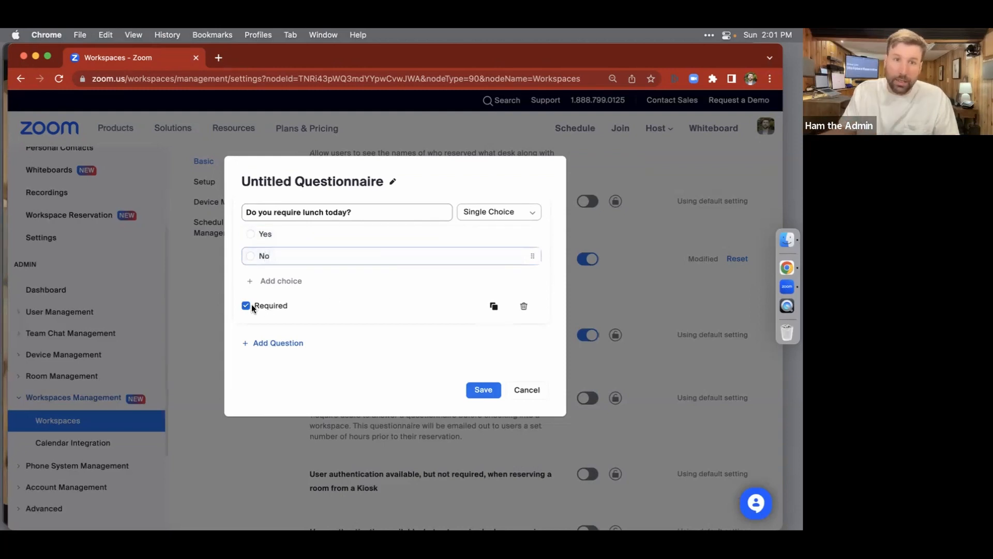
left_click(503, 212)
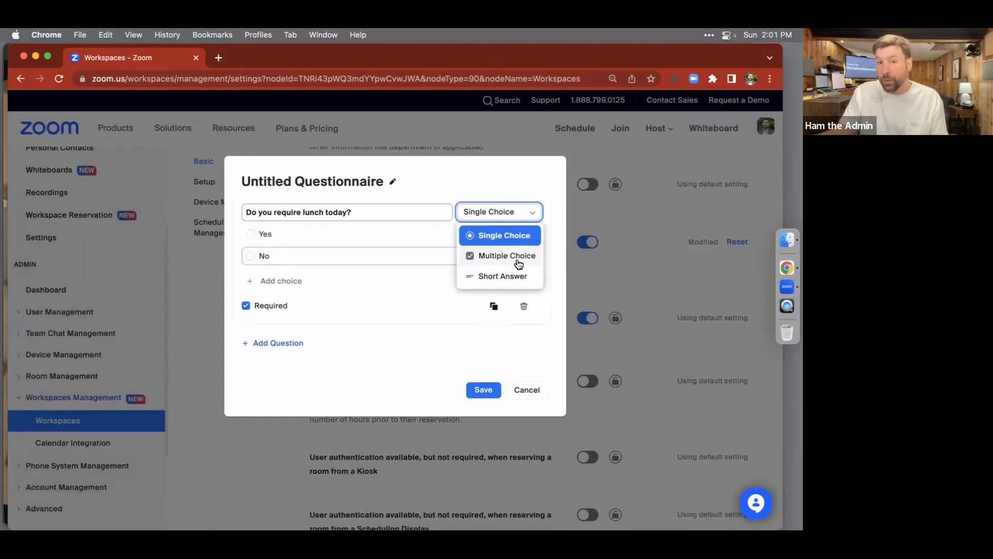
left_click(519, 169)
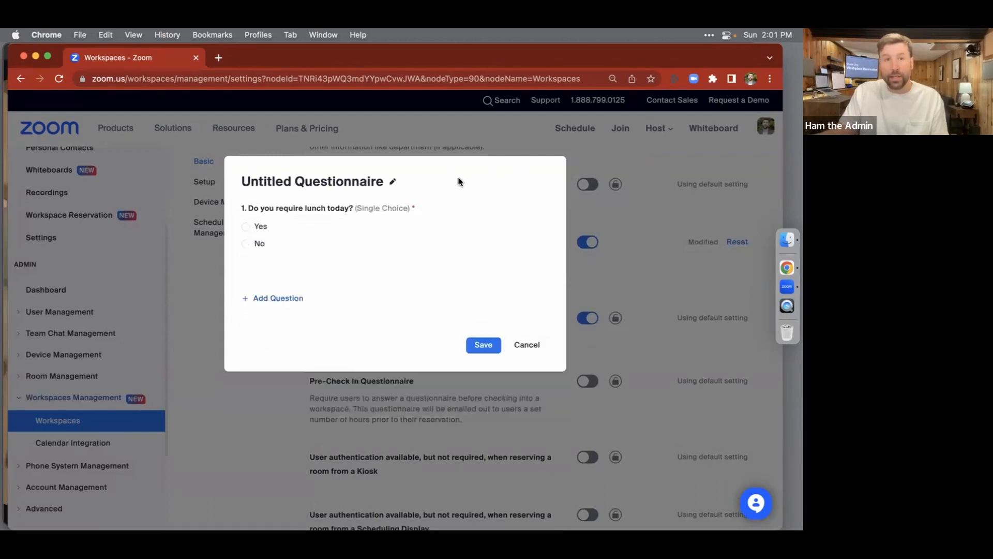
Add a second question, "(If Yes) What would you prefer to eat?", and make it multiple choice
left_click(270, 304)
type("(If Yes) What would you p")
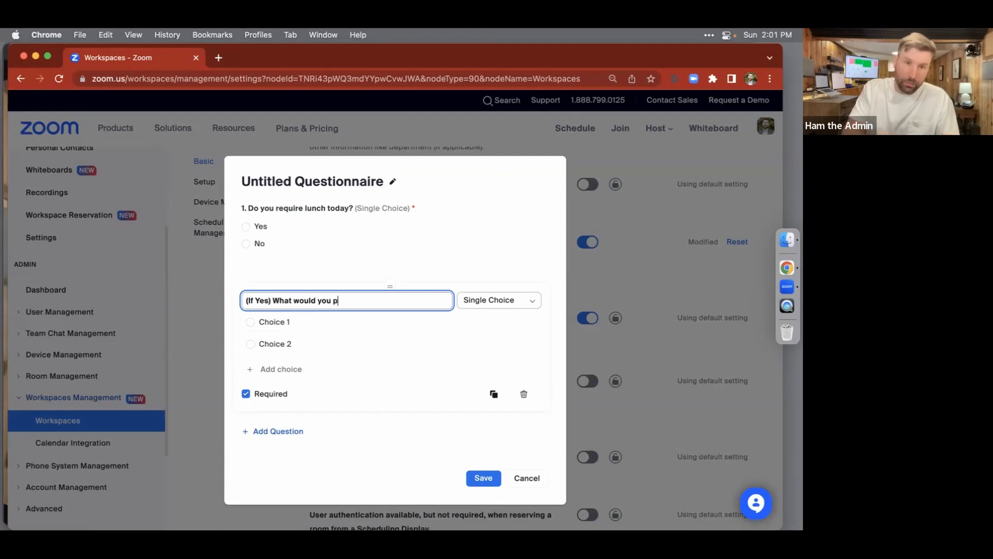
type("refer to eat?")
key("Tab")
key("Down")
key("Tab")
Add the choices Sandwich Bar, Mac & Cheese and Soup & Salad to the second question and save the questionnaire
type("Sandwich Bar")
key("Tab")
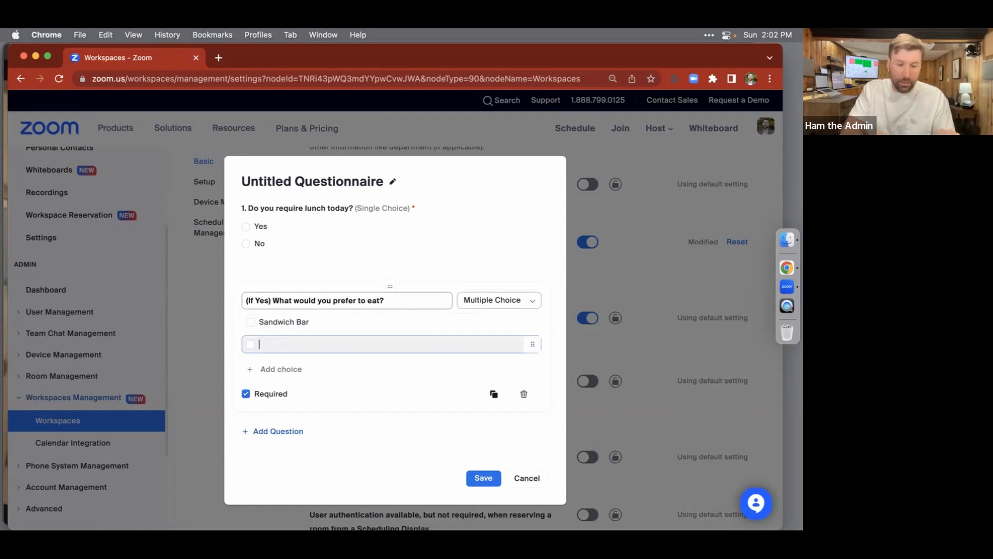
type("Ma")
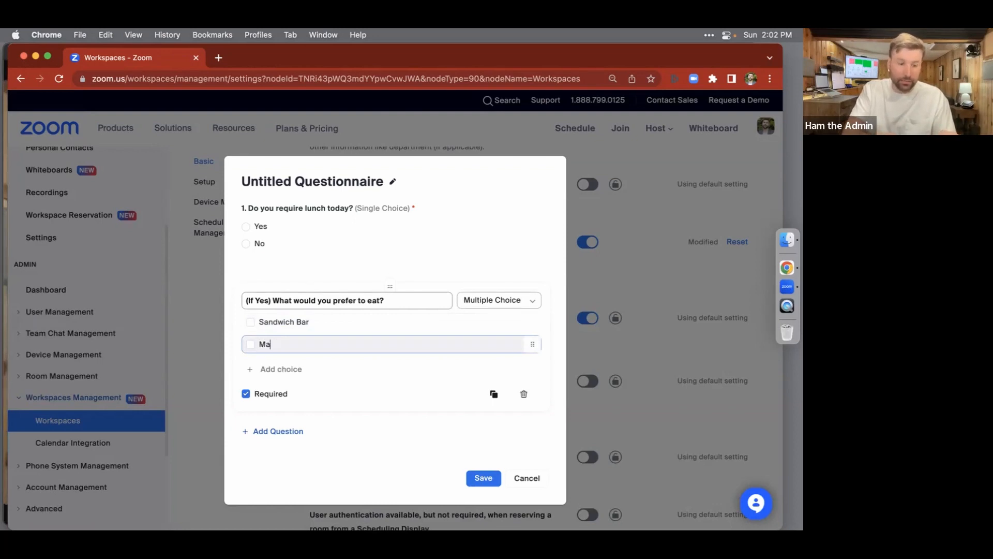
type("c & Cheese")
key("Return")
type("Soup & Salad")
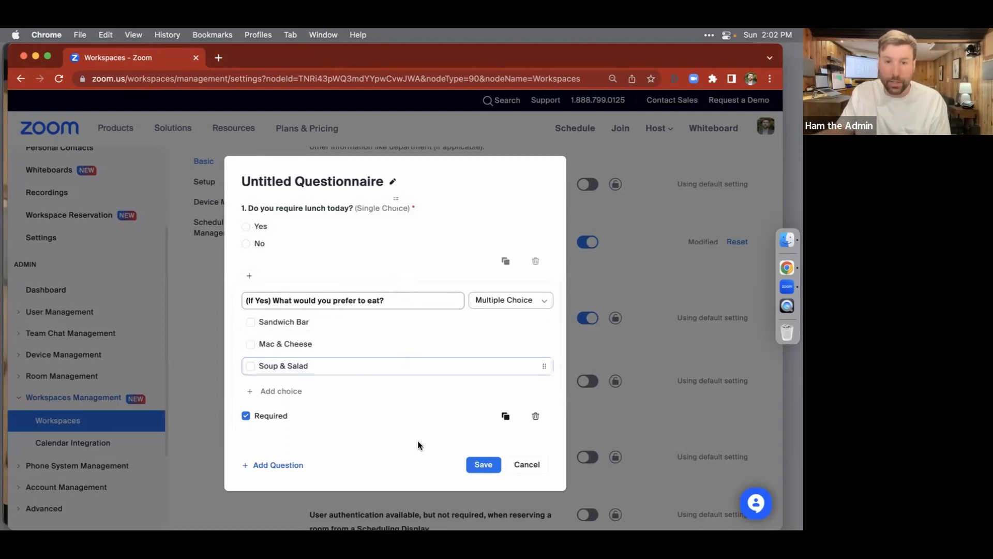
left_click(484, 464)
Enable the Pre-Check In Questionnaire in the account-level Workspaces settings
left_click_drag(496, 437, 458, 418)
scroll(458, 418, "down", 1)
left_click(587, 385)
left_click(449, 328)
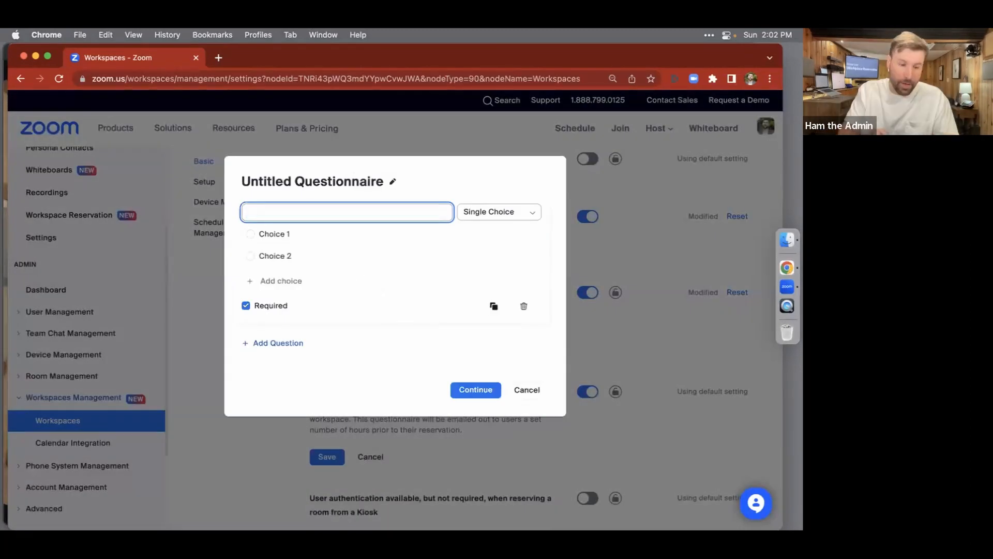
Enter the pre-check-in question "Have you had any COVID like symptoms in the last 24 hours?"
type("Have you had any COVU")
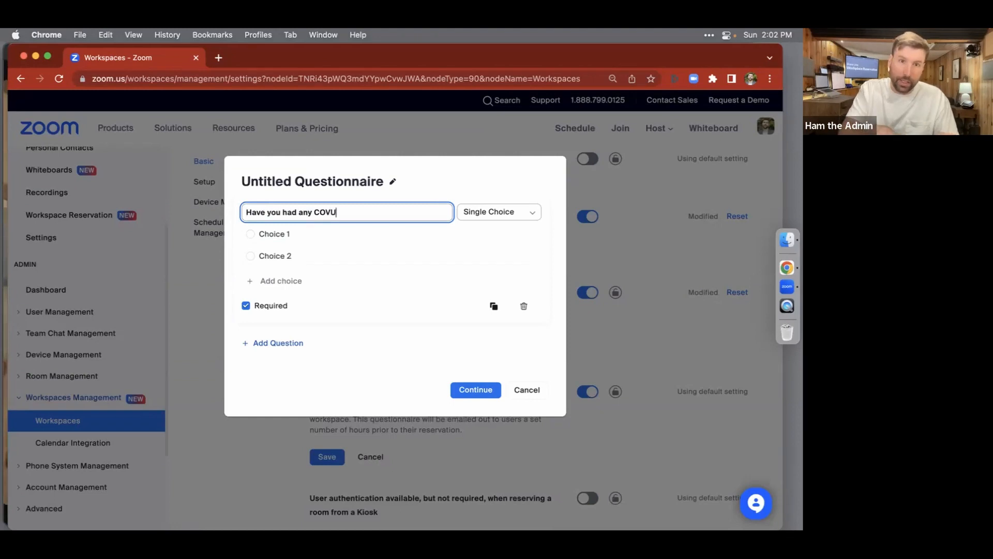
key("BackSpace")
type("ID liek symptoms in the")
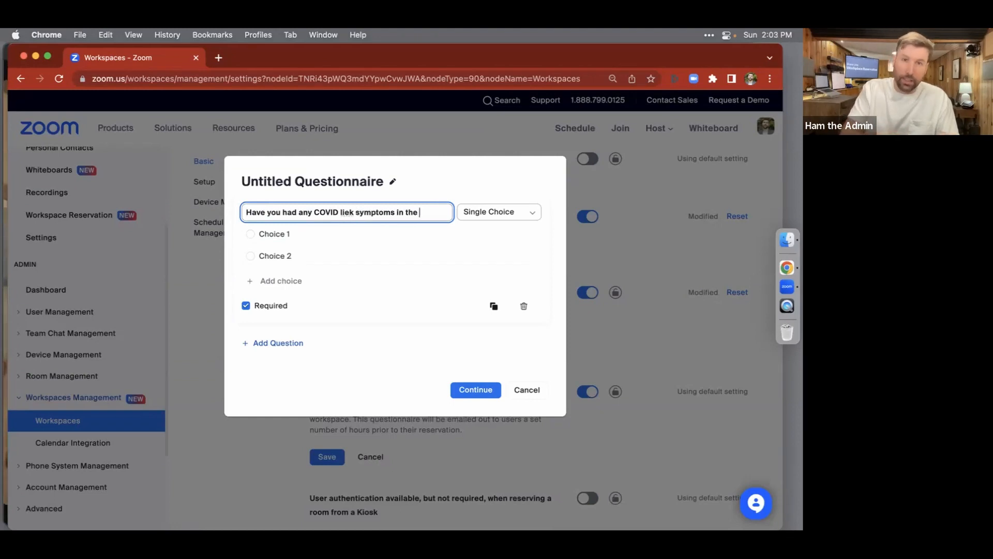
type(" last 24 hours?")
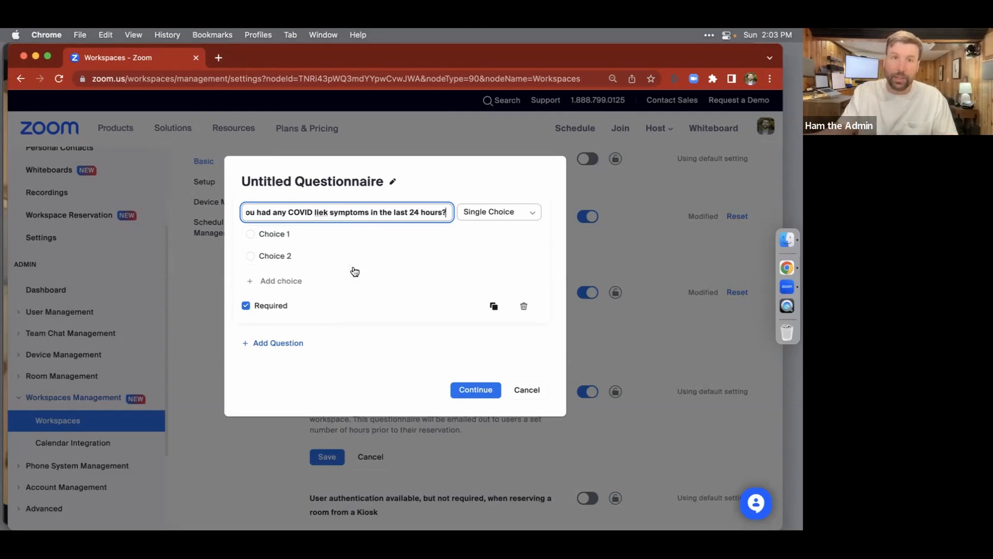
Give the COVID question the answers "Yes (If Yes, Please Stay Home)" and "No" and accept the questionnaire
left_click(310, 234)
type("Yes (If Yes, Please")
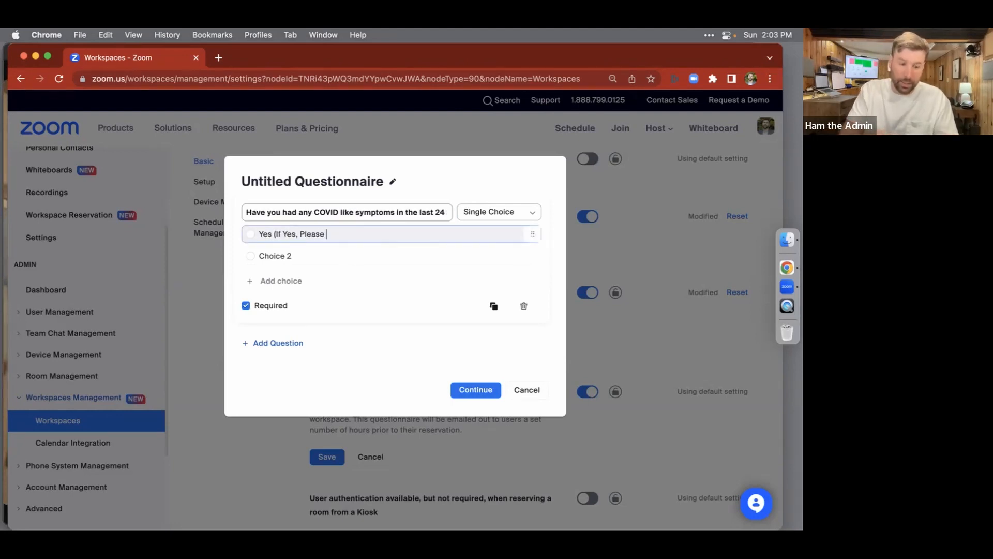
type(" Stay Home)")
left_click(288, 256)
type("No")
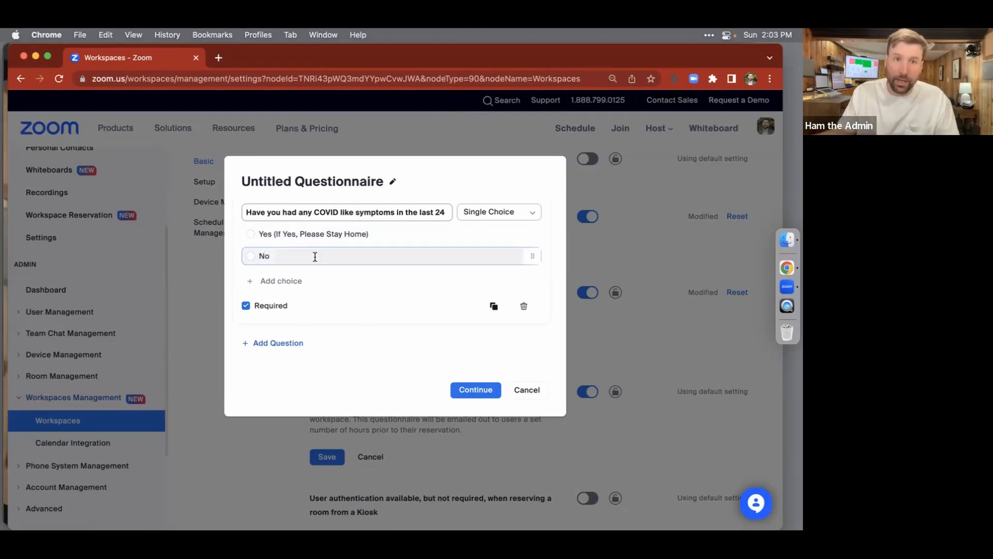
left_click(475, 390)
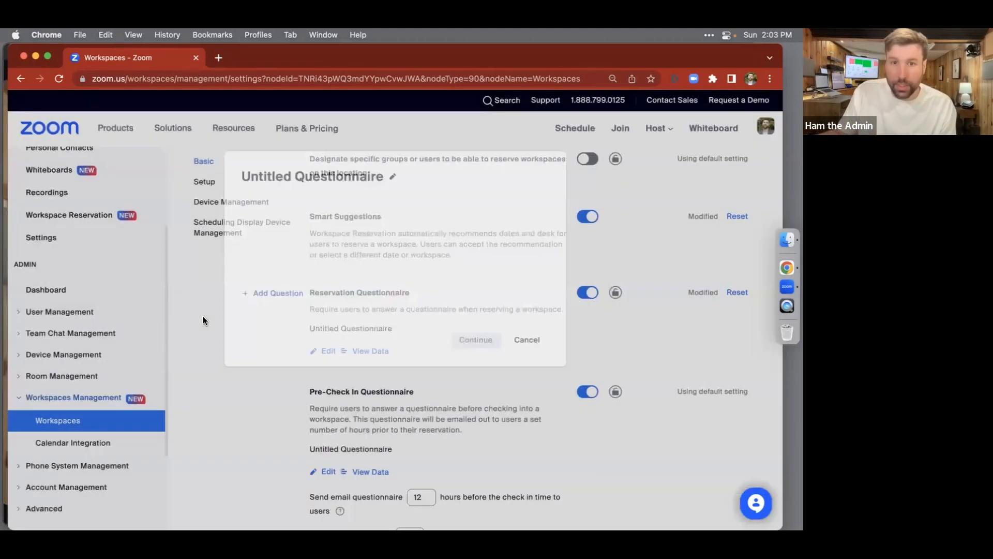
View the Reservation Questionnaire's data, examine the results charts on the Workspaces dashboard, and close the dashboard
left_click(373, 359)
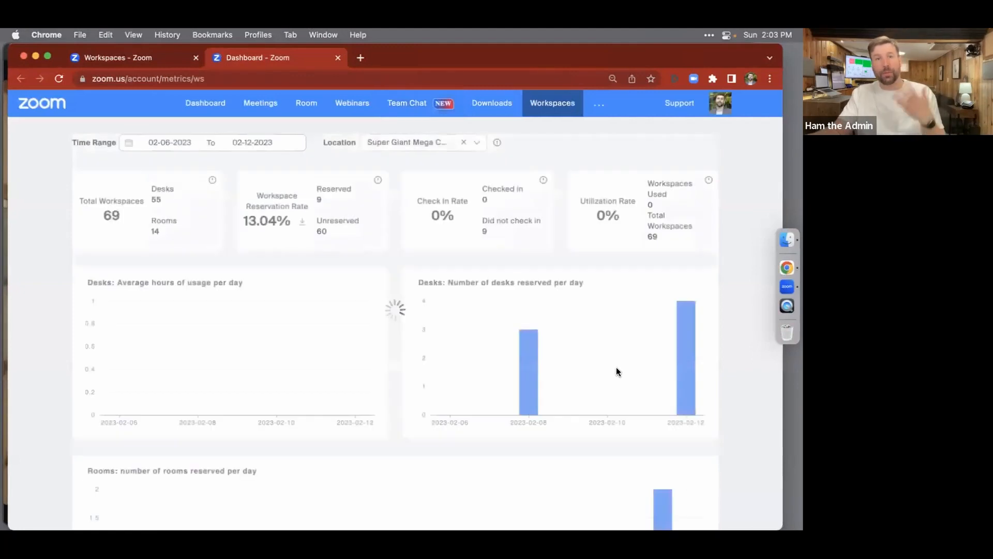
scroll(616, 367, "down", 10)
scroll(616, 368, "down", 2)
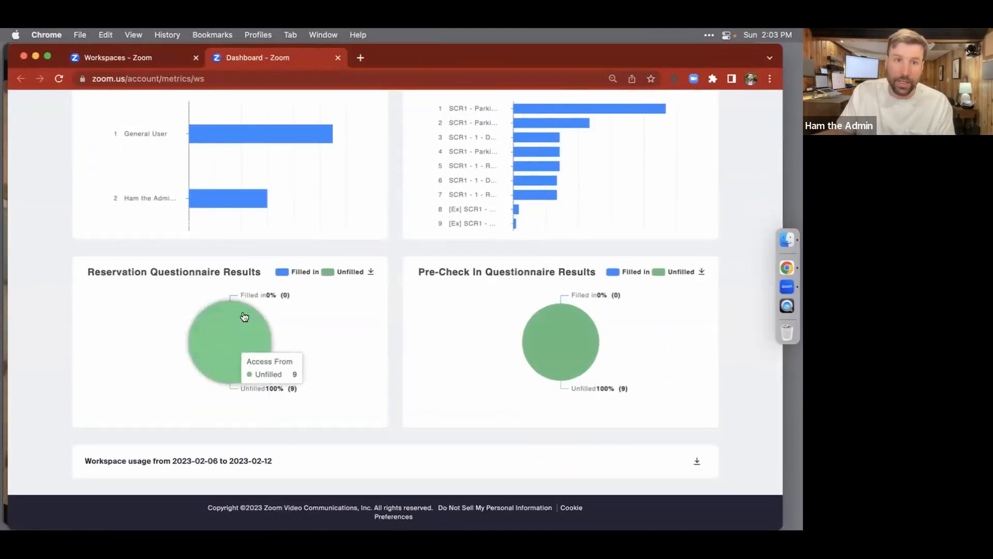
scroll(374, 235, "up", 12)
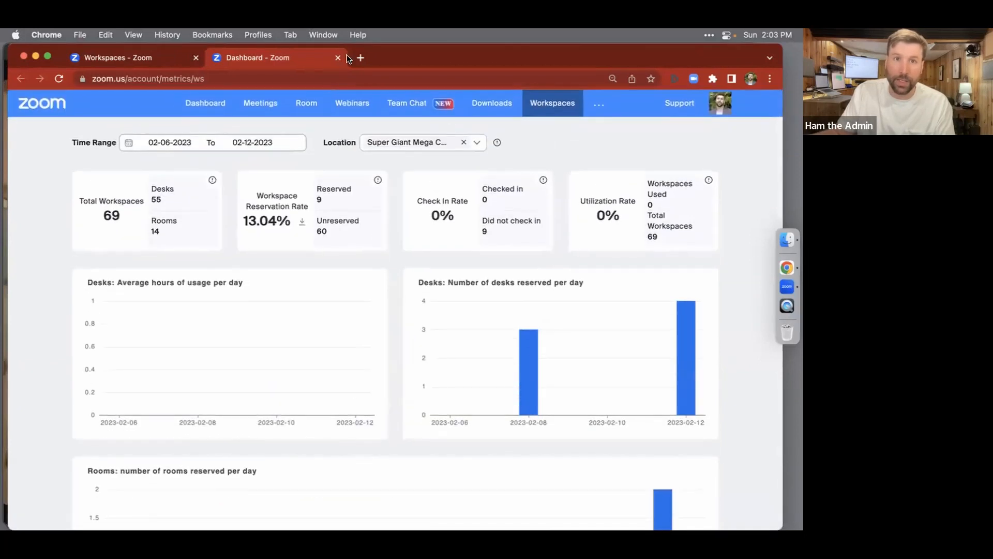
left_click(338, 57)
Return to the Workspace Reservation map and start reserving SCR1 - 1 - Desk 10
left_click_drag(396, 295, 266, 299)
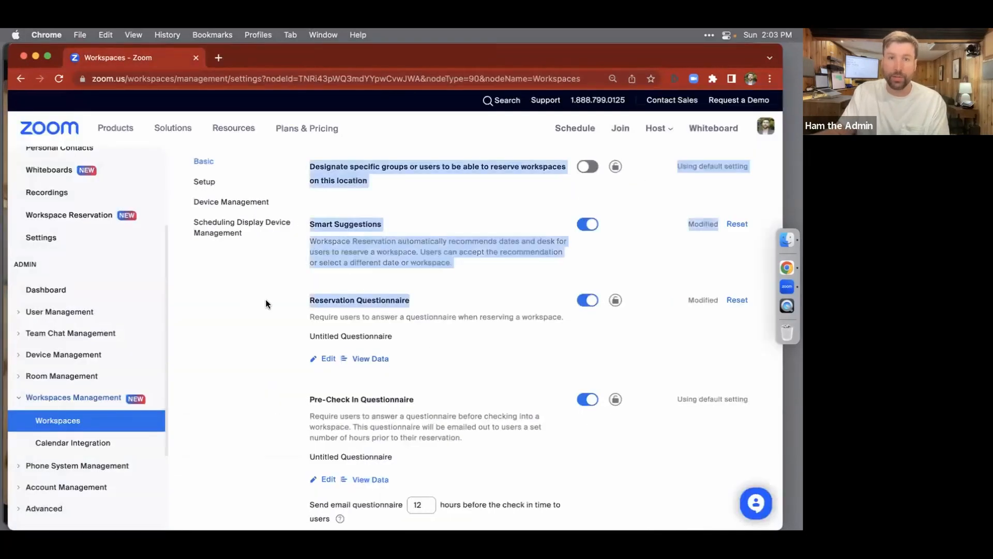
scroll(430, 297, "up", 10)
scroll(57, 244, "up", 2)
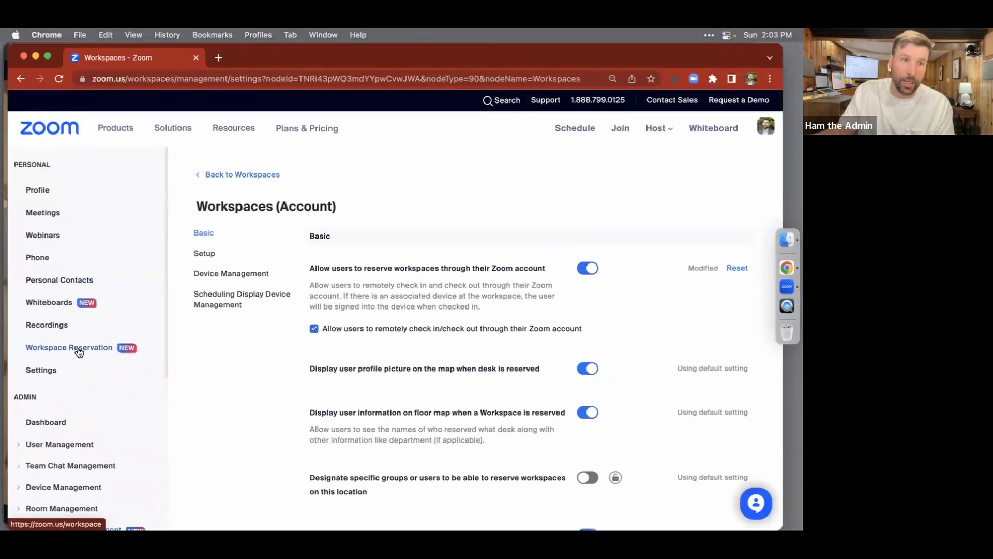
left_click(77, 347)
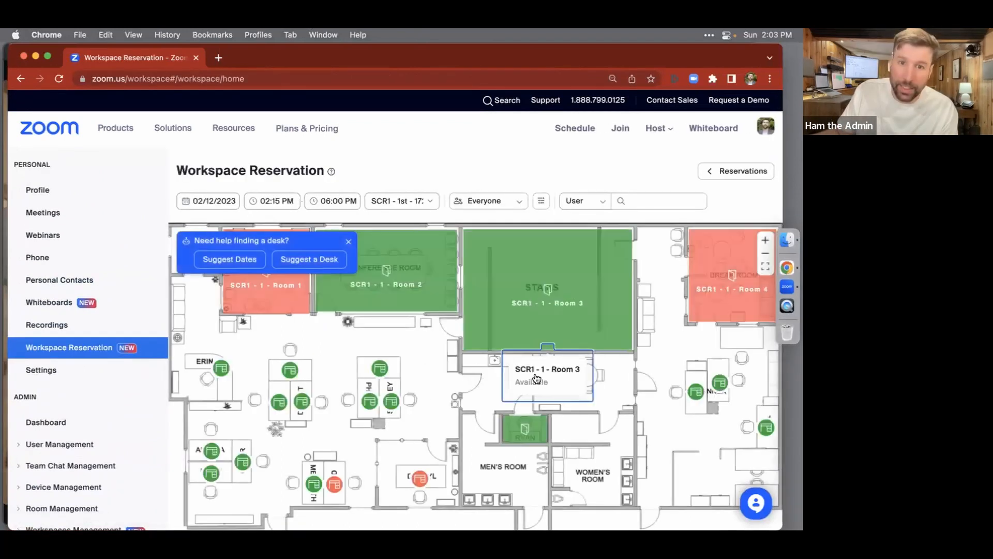
left_click(380, 368)
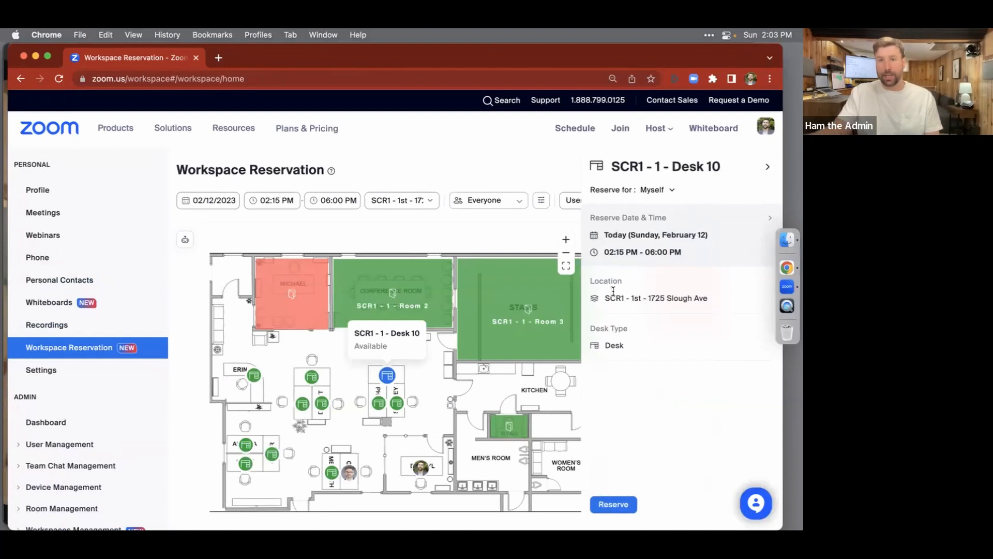
left_click(612, 504)
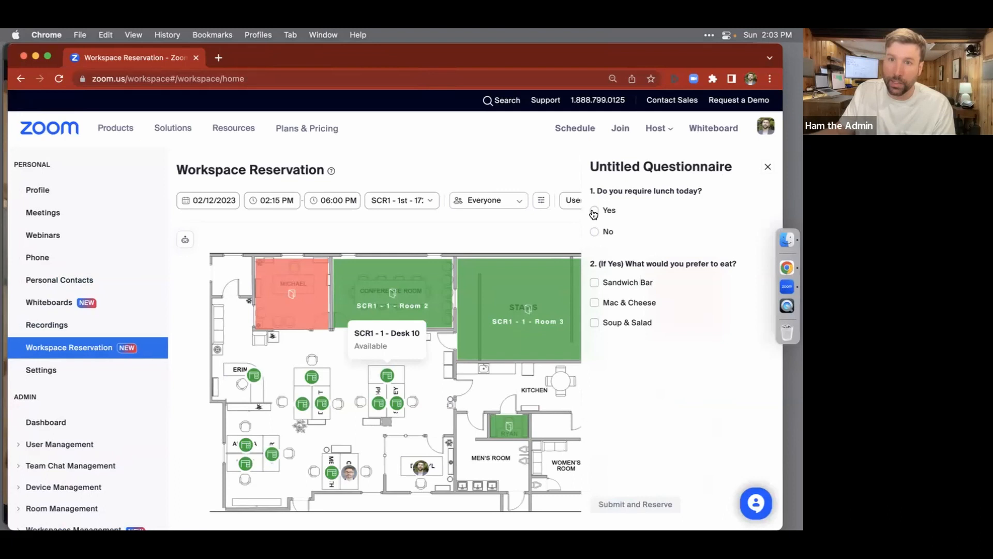
Answer Yes to the lunch question, choose Soup & Salad and Sandwich Bar, and submit the desk reservation
left_click(594, 211)
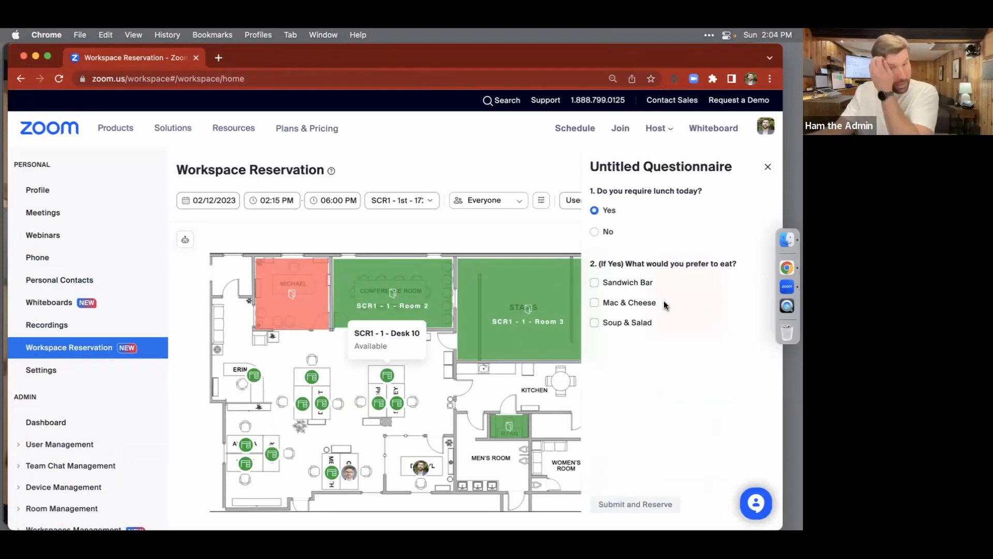
left_click(593, 325)
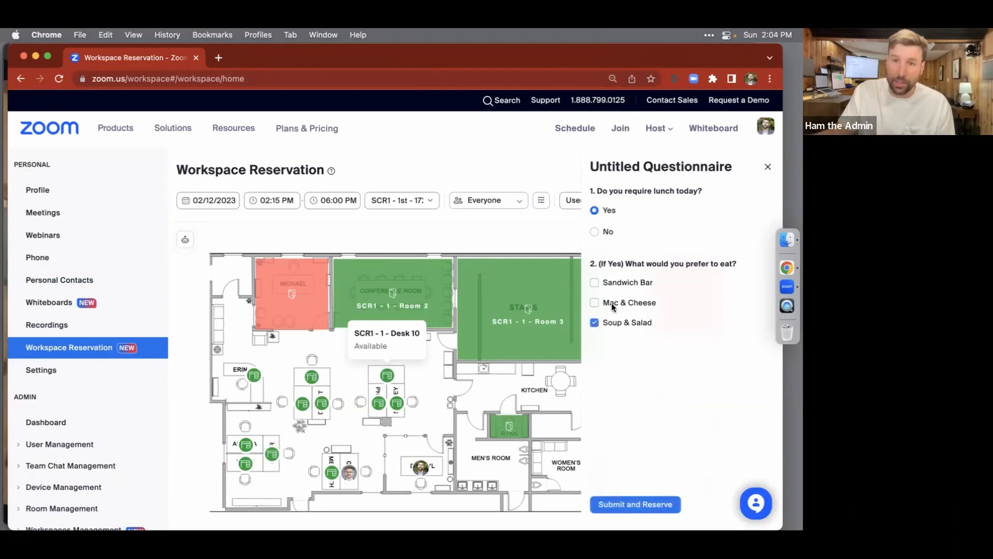
left_click(594, 283)
left_click(645, 509)
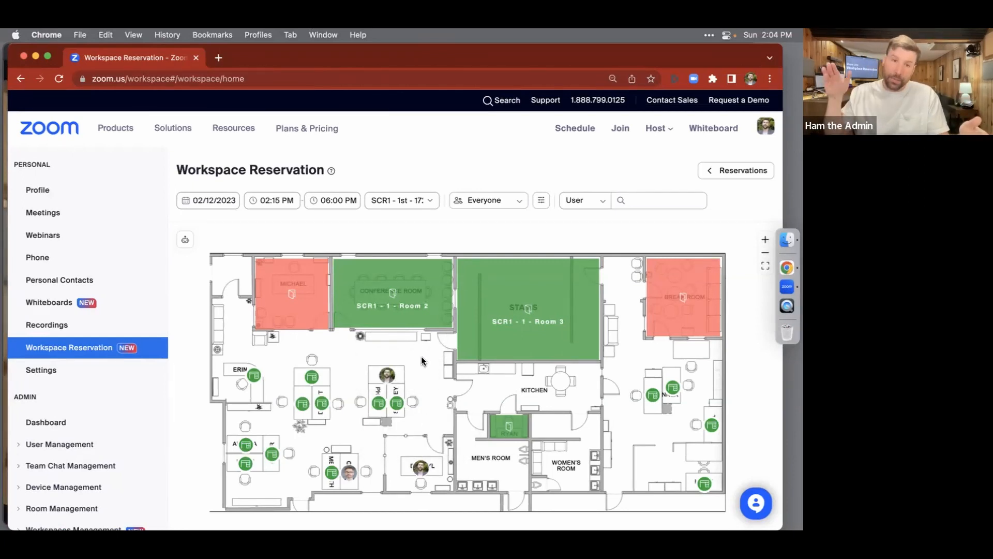
Open the details of the reserved Desk 10 and check who it can be reserved for
scroll(421, 357, "down", 1)
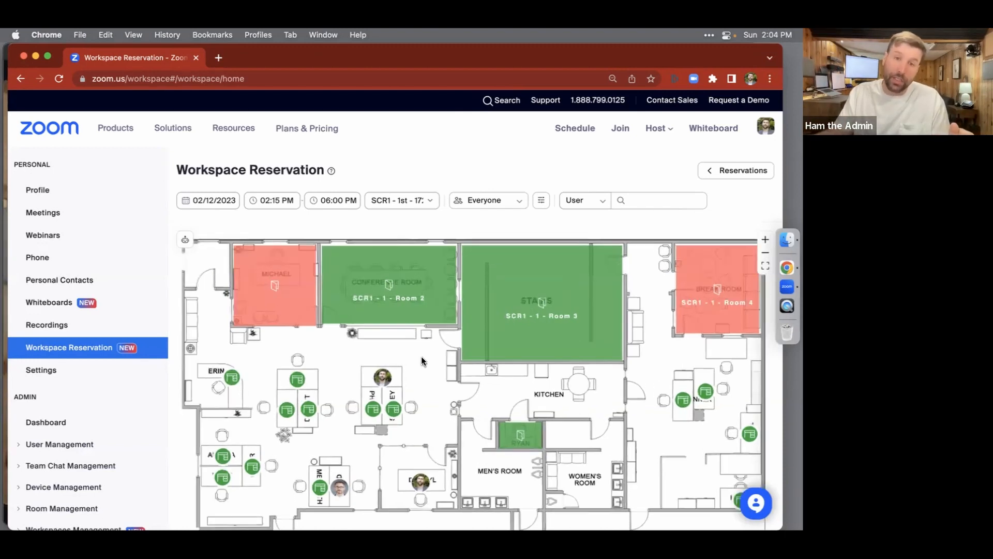
left_click(389, 373)
left_click(661, 195)
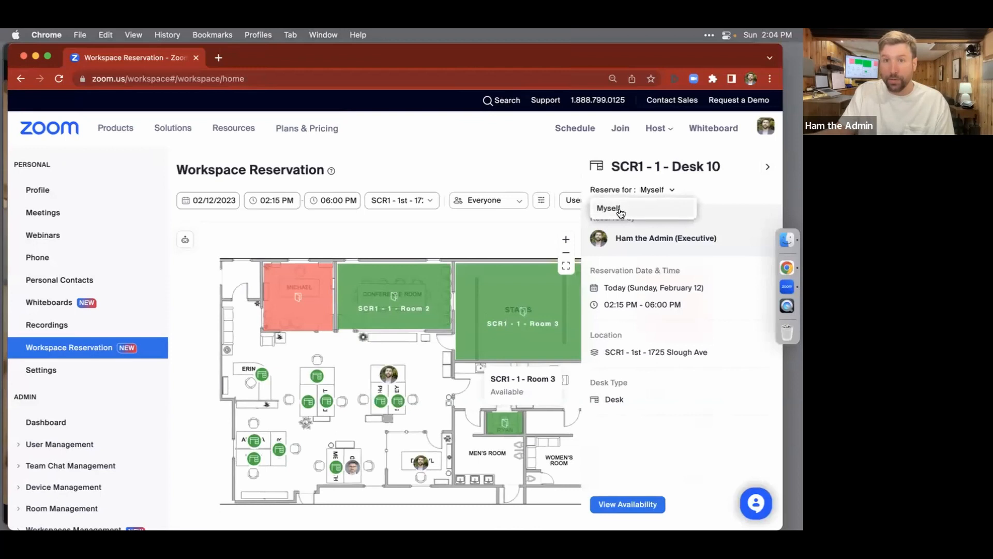
left_click(665, 191)
Open the Workspaces section of the personal settings
left_click(74, 372)
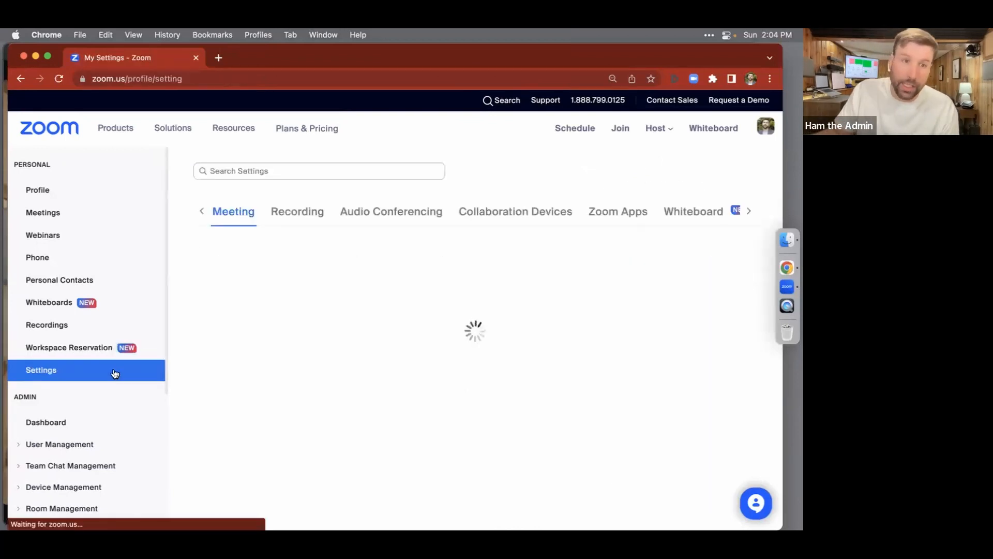
left_click(749, 211)
left_click(709, 211)
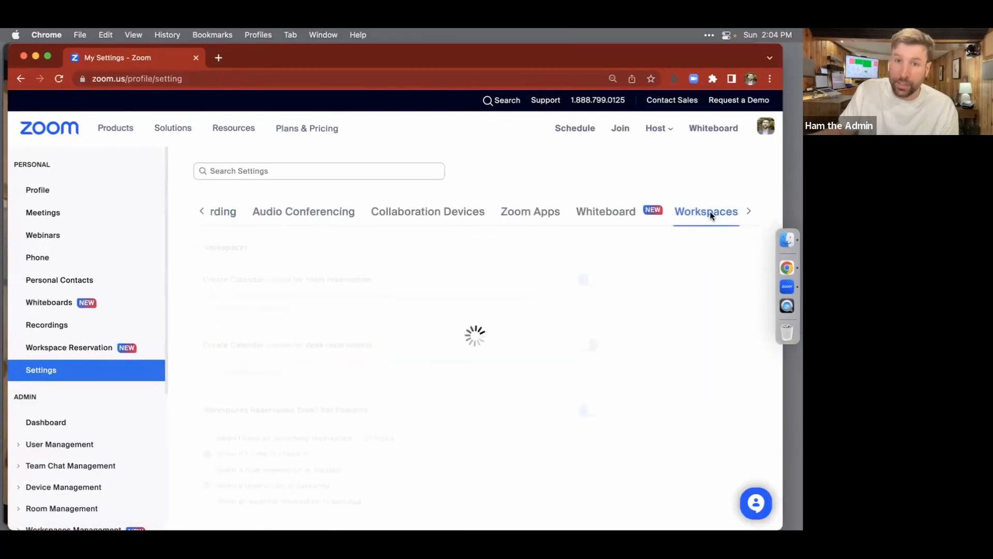
Replace the allowed user under Workspace Reservation Schedule Privilege with General User and save the setting
scroll(388, 356, "down", 5)
scroll(389, 361, "down", 2)
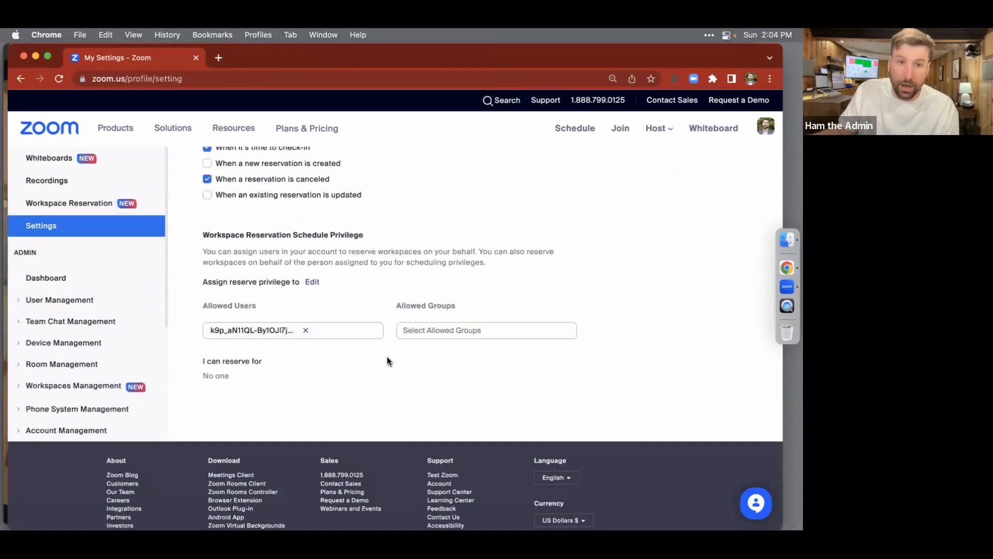
left_click(304, 332)
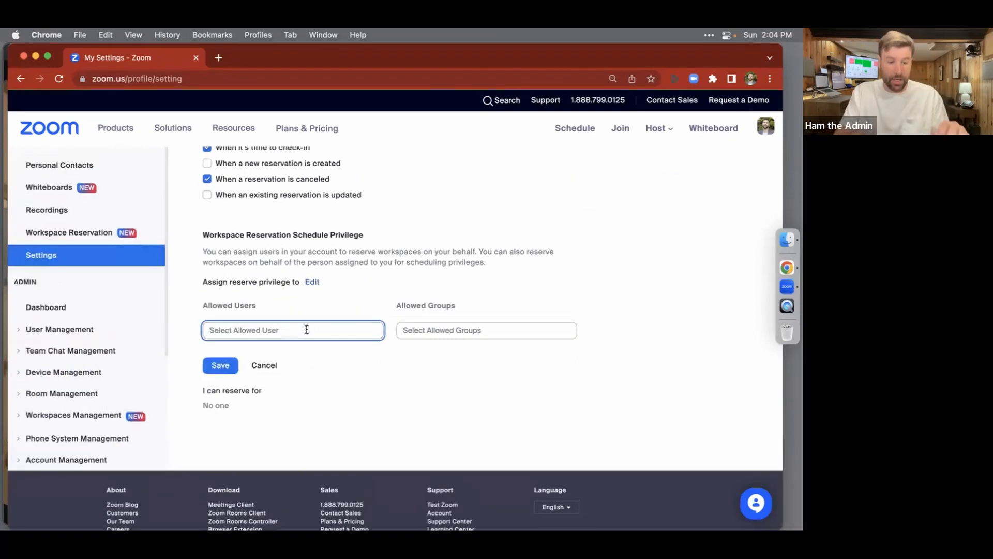
type("Gene")
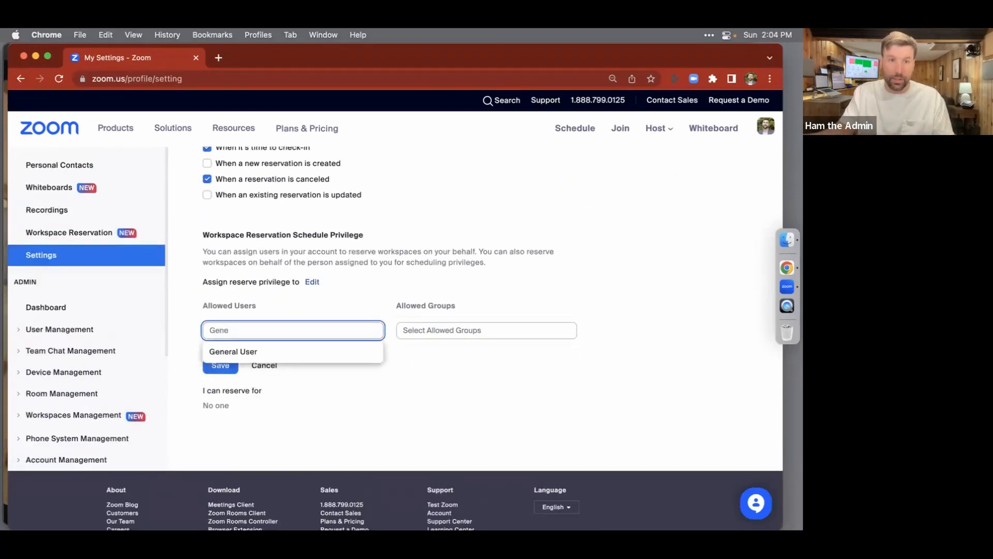
left_click(309, 352)
left_click(220, 367)
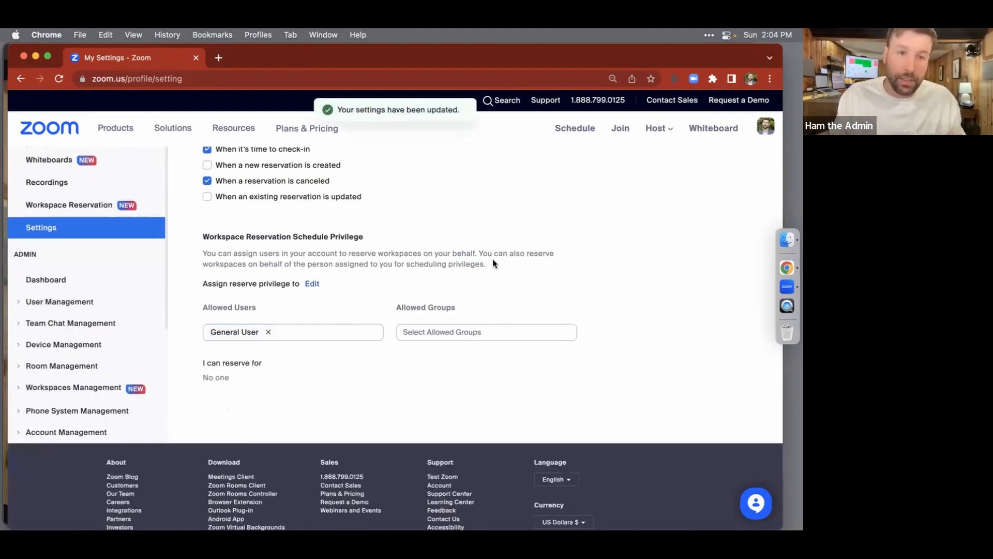
scroll(520, 295, "up", 10)
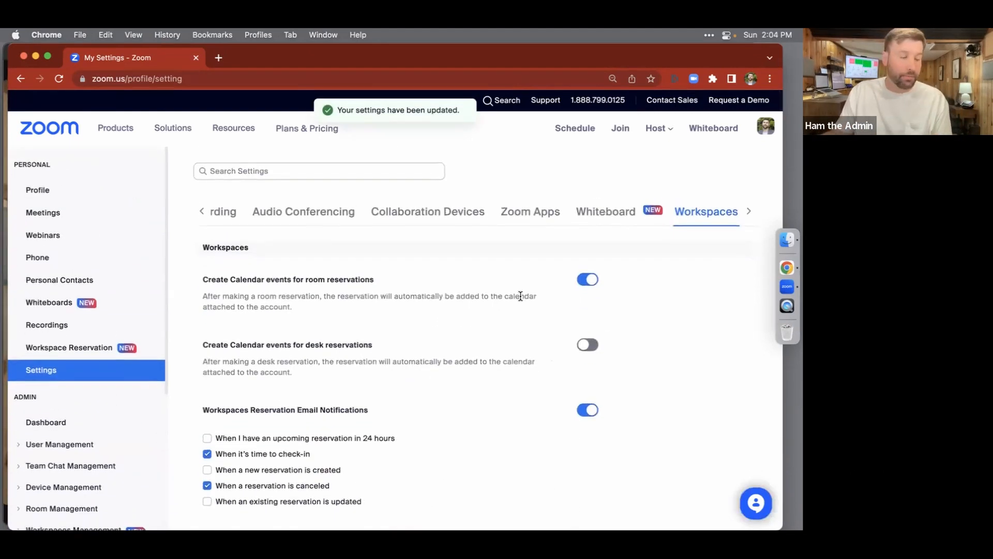
Open the Workspace Reservation map, view the SCR1 - Parking floor, and return to the SCR1 - 1st floor
left_click(68, 348)
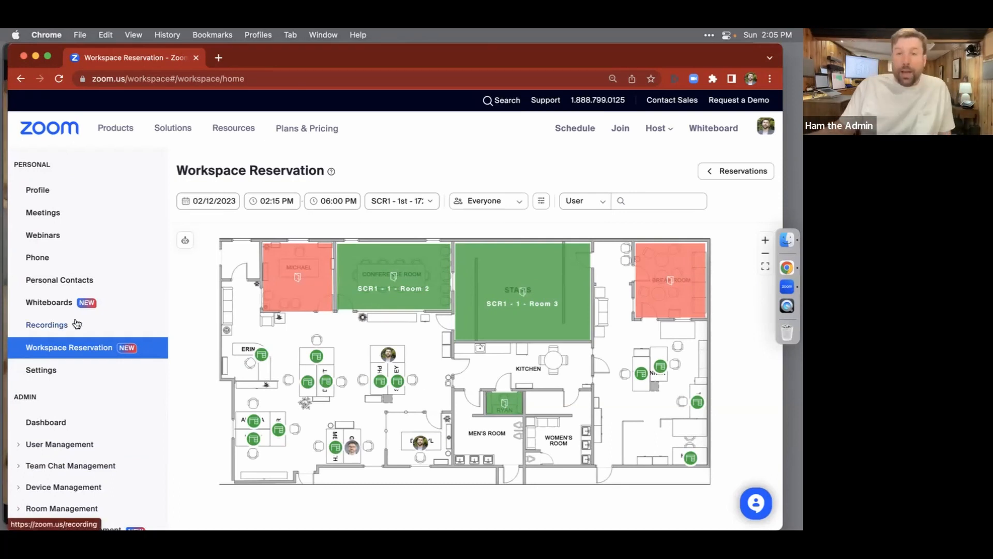
left_click(425, 203)
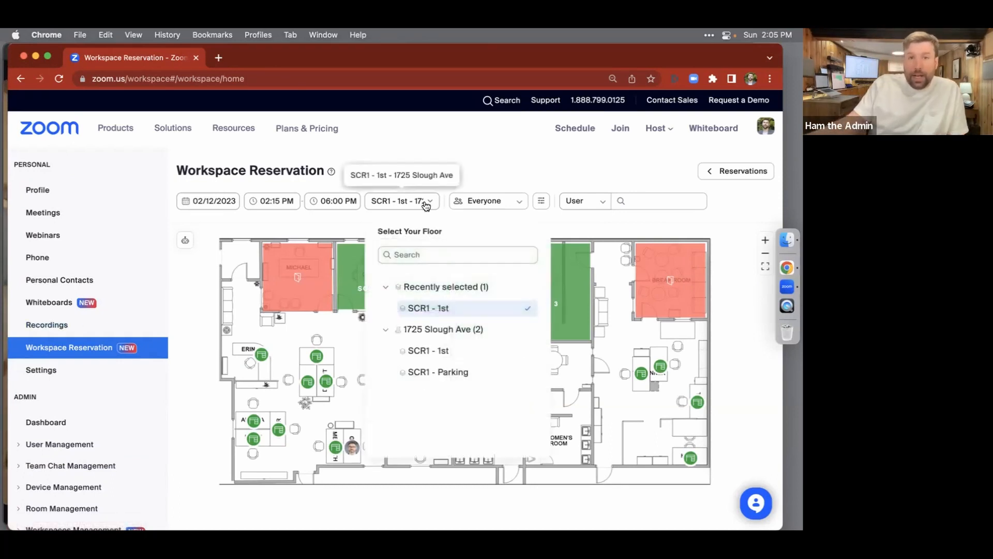
left_click(444, 372)
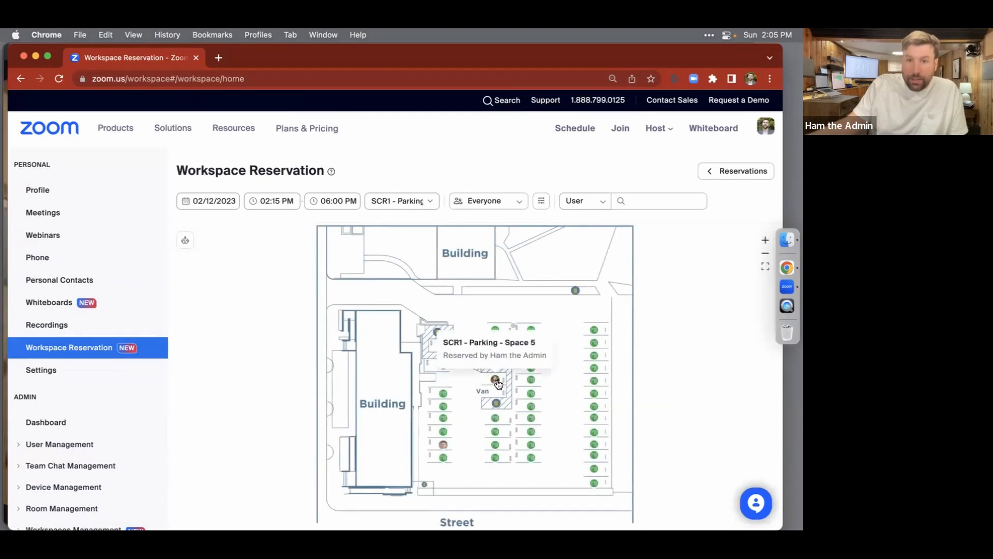
left_click(412, 201)
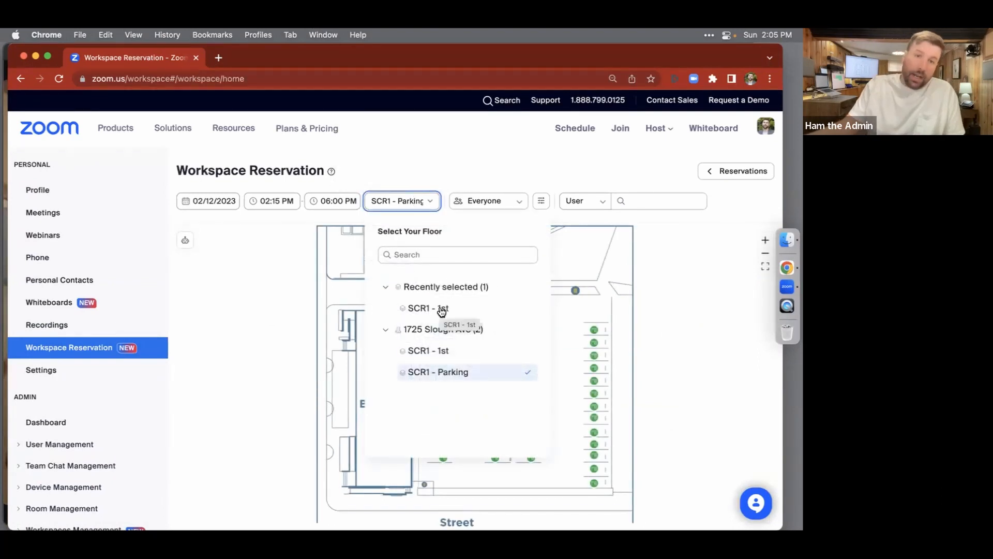
left_click(434, 350)
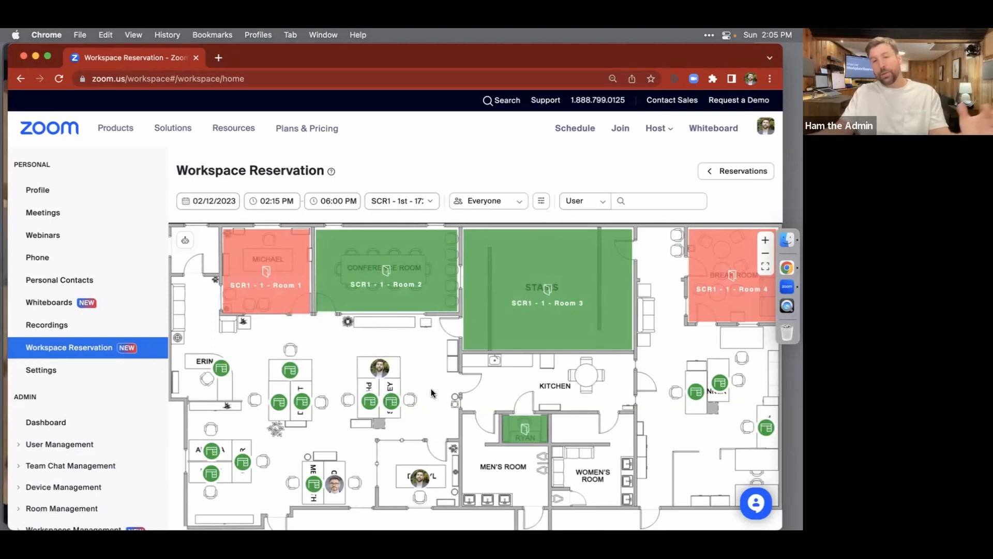
scroll(432, 394, "down", 2)
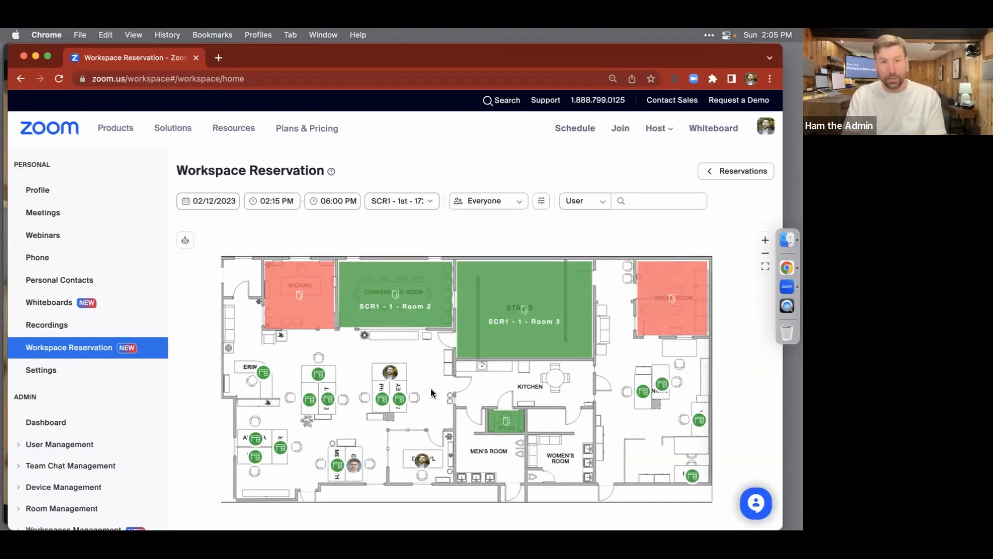
Open the Workspaces page under the admin Workspaces Management section
scroll(110, 434, "down", 3)
left_click(110, 434)
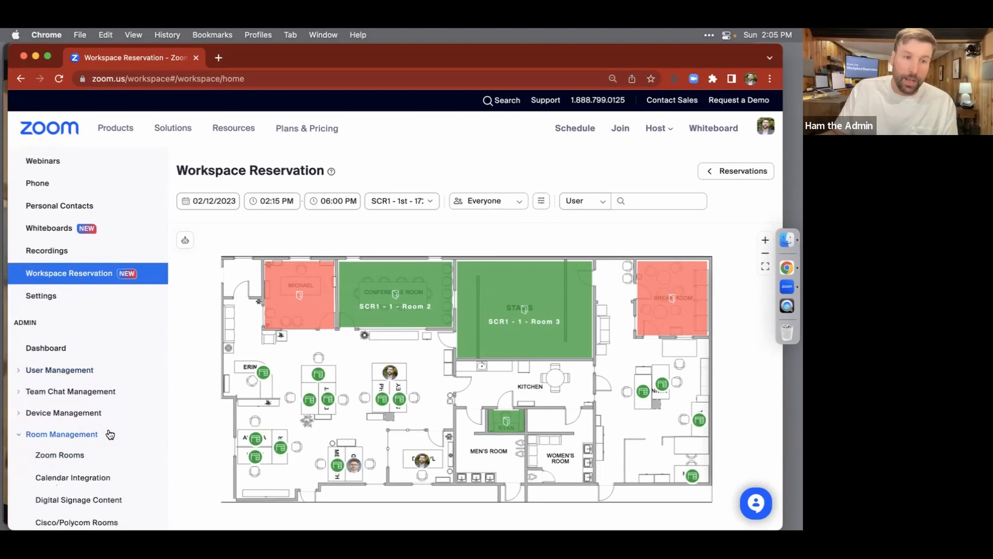
left_click(30, 435)
scroll(45, 424, "down", 1)
left_click(44, 418)
left_click(59, 443)
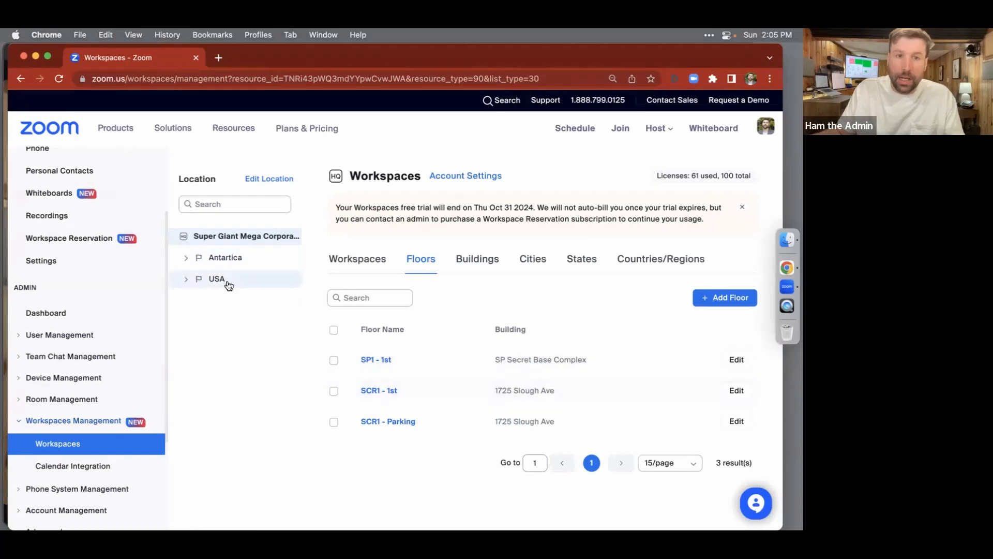
Locate the SCR1 - 1st floor under USA, Pennsylvania, Scranton, 1725 Slough Ave and open its floor map for editing
left_click(185, 279)
left_click(190, 323)
left_click(194, 343)
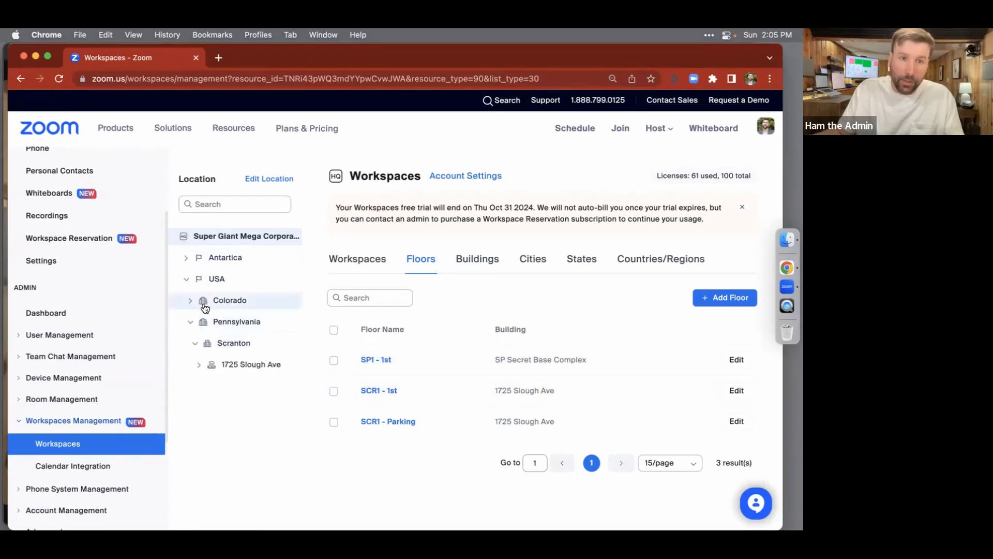
left_click(209, 368)
left_click(255, 386)
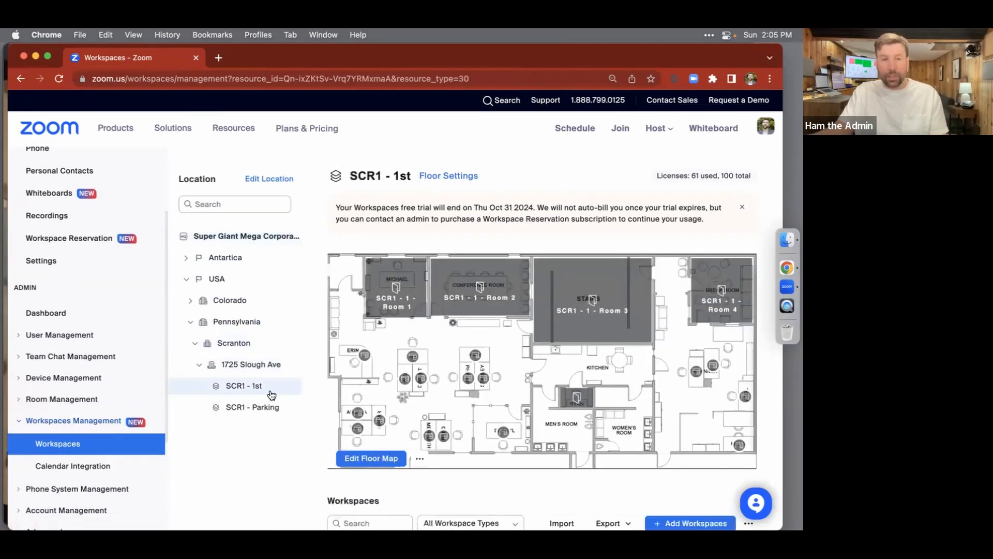
scroll(464, 340, "down", 3)
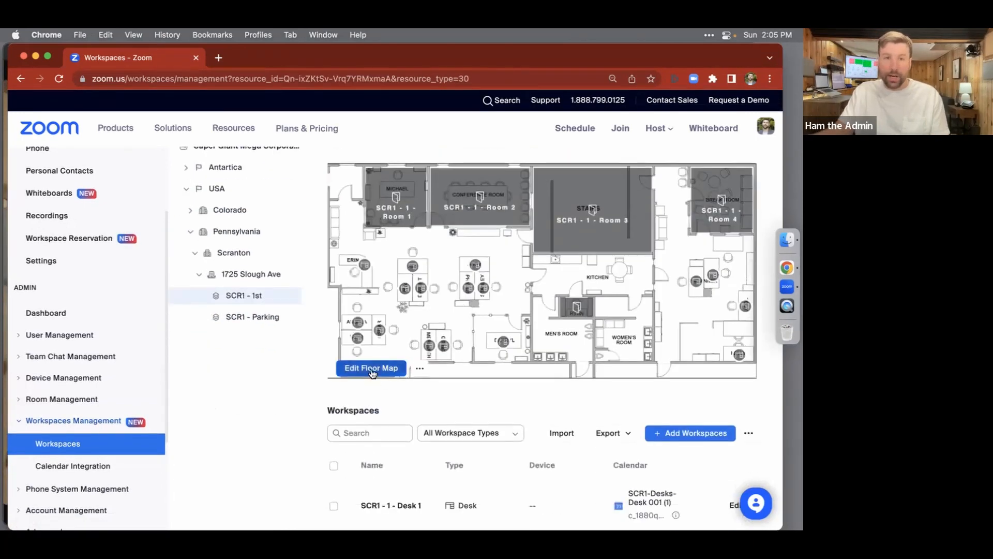
left_click(371, 368)
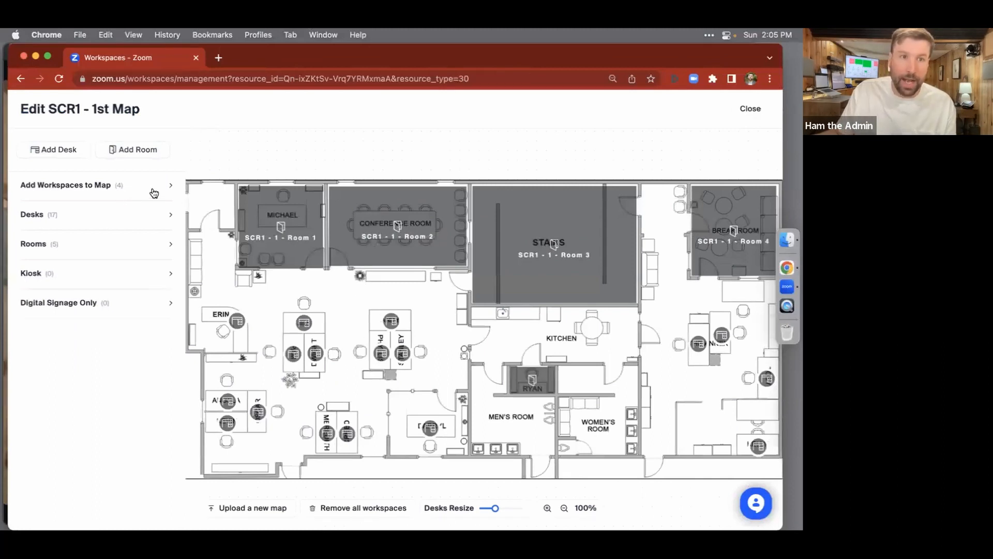
Try placing SCR1 - 1 - Desk 18 on the floor map, view its available calendar resources, and discard the edit
left_click_drag(51, 217, 741, 414)
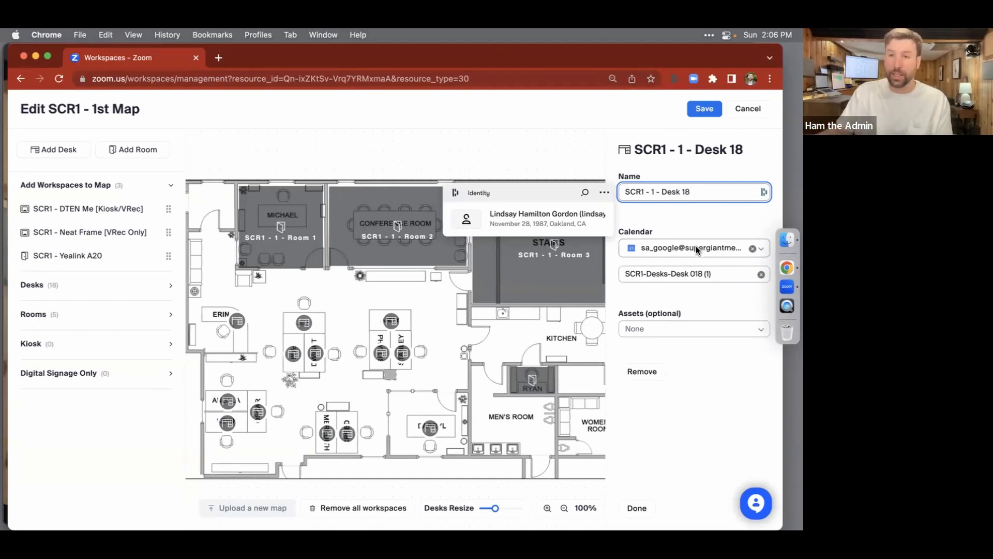
left_click(766, 275)
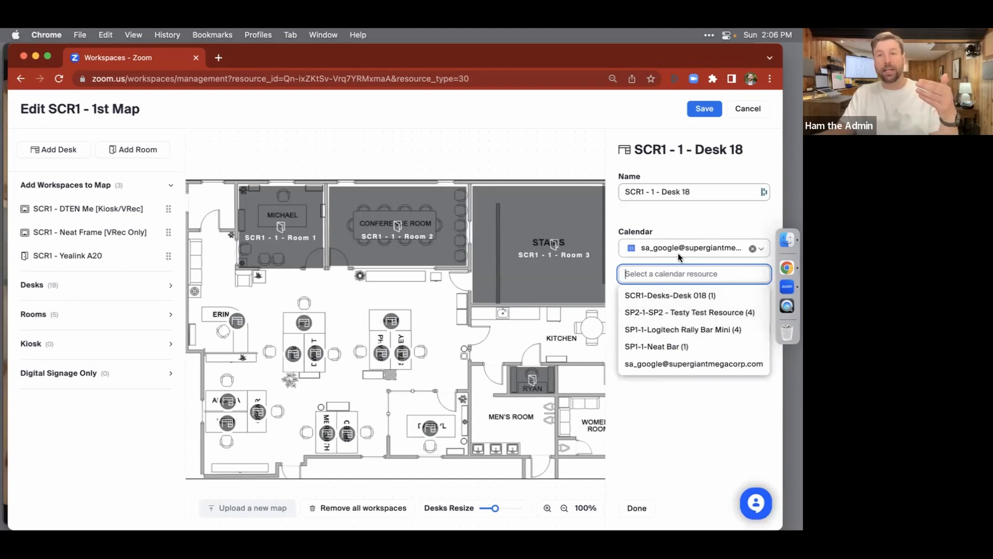
left_click(703, 230)
left_click(741, 115)
Reopen the floor map editor and draw a rectangular room in the open area beside the women's room
left_click(447, 335)
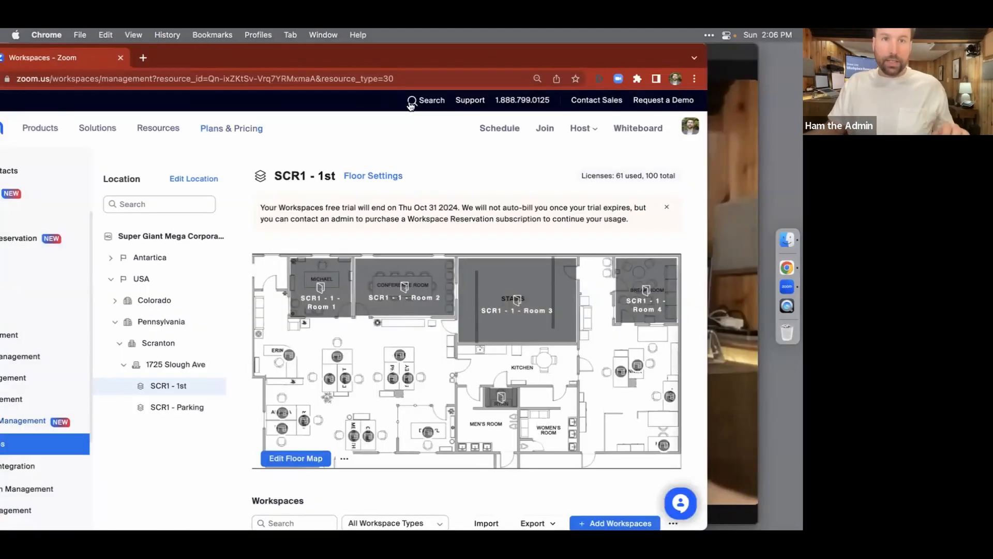
left_click_drag(380, 47, 453, 40)
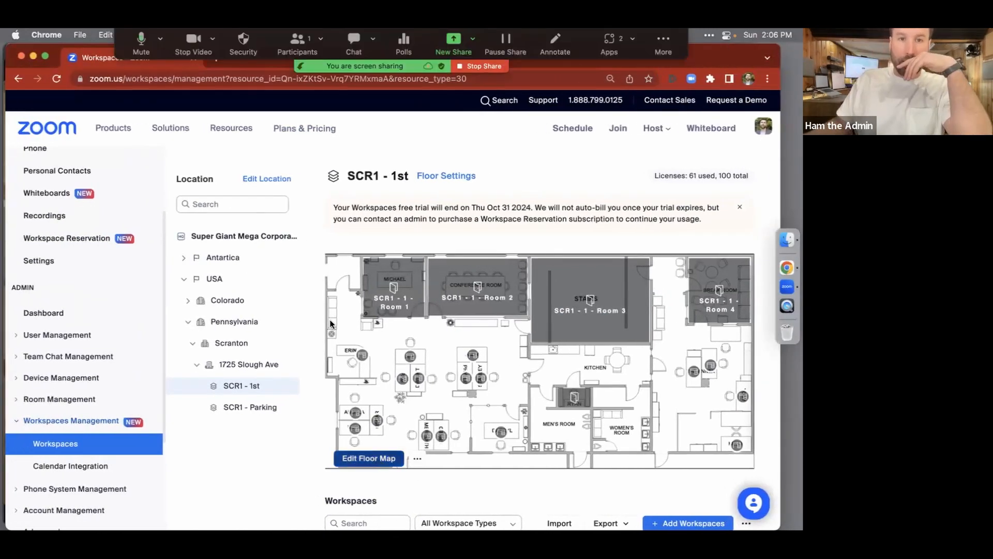
left_click(331, 321)
left_click(126, 150)
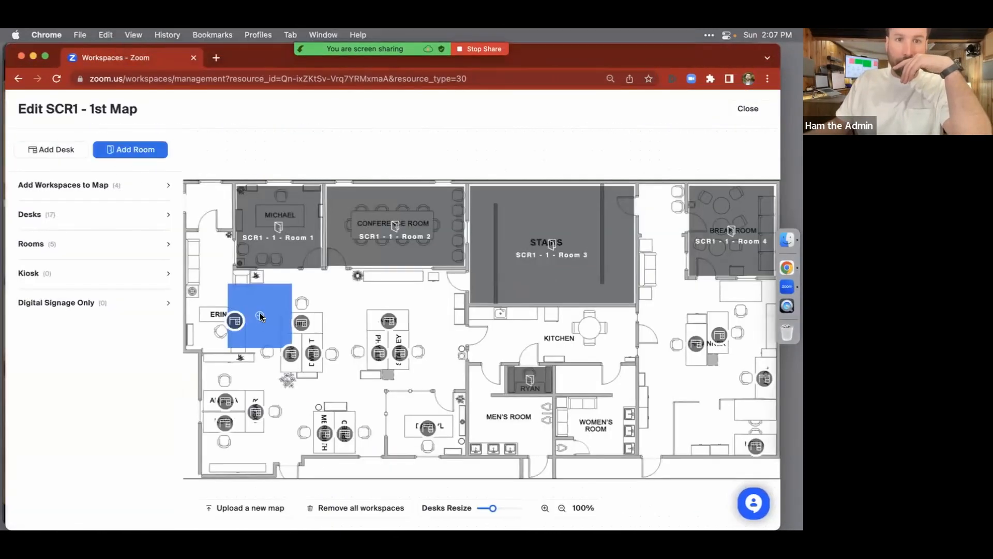
left_click(674, 395)
left_click_drag(705, 433, 732, 456)
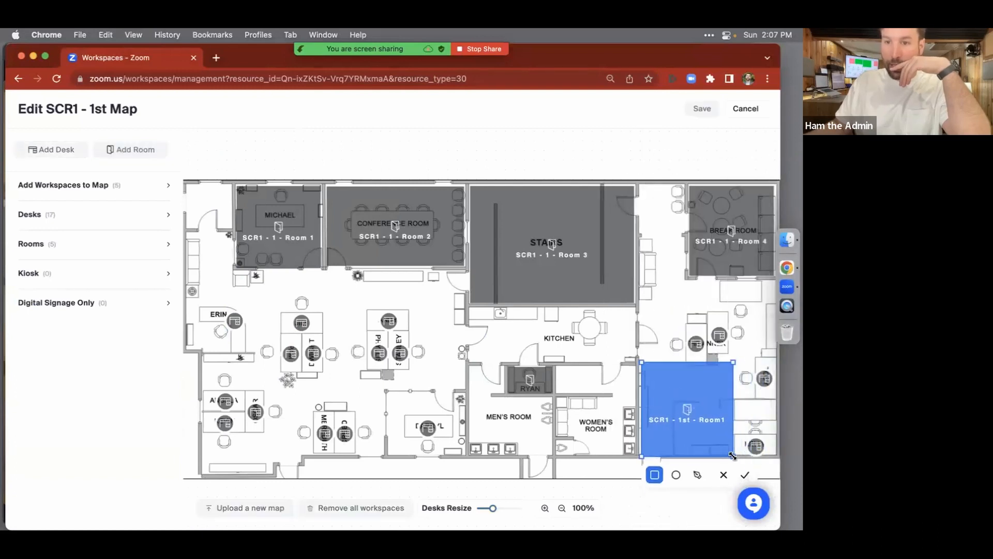
Redraw the new room as an irregular freeform polygon beside the women's room and accept the shape
left_click(697, 475)
left_click(642, 453)
left_click(640, 395)
left_click(673, 392)
left_click(669, 412)
left_click(710, 396)
left_click(661, 348)
left_click(662, 367)
left_click(693, 366)
left_click(724, 375)
left_click(744, 397)
left_click(721, 412)
left_click(697, 430)
left_click(704, 446)
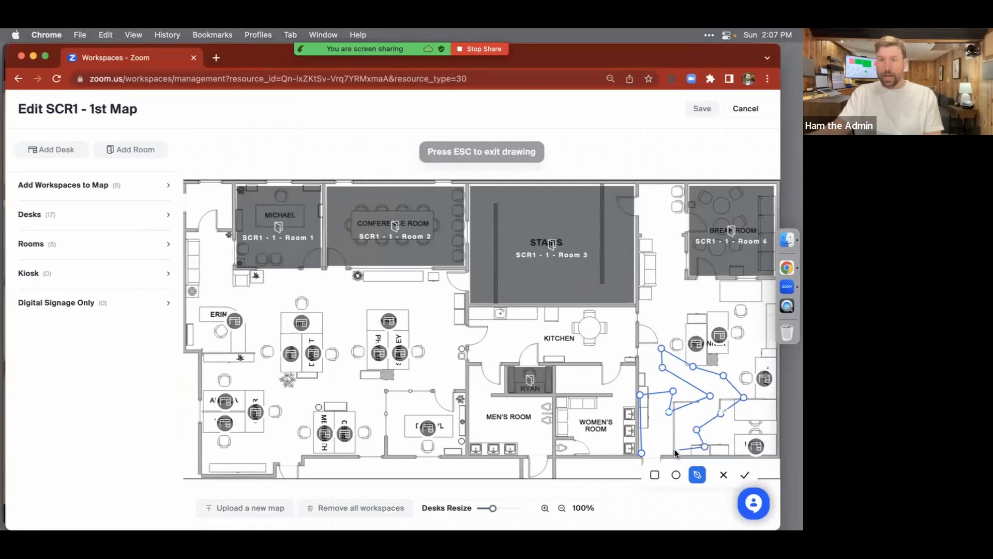
left_click(642, 454)
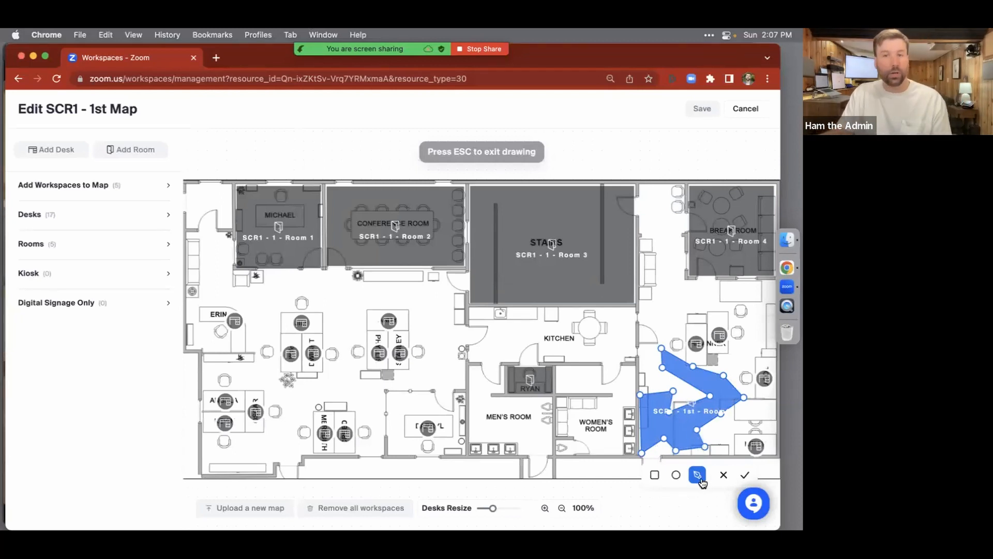
left_click(745, 474)
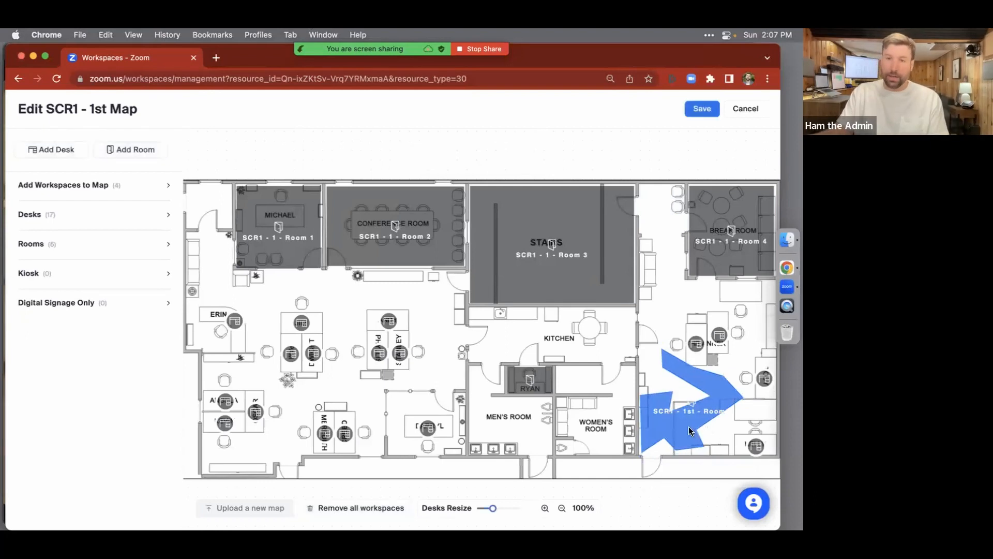
Link the new room to calendar resource SP2-1-SP2 - Testy Test Resource (4), view the asset options, and discard the map edits
left_click(698, 247)
left_click(673, 273)
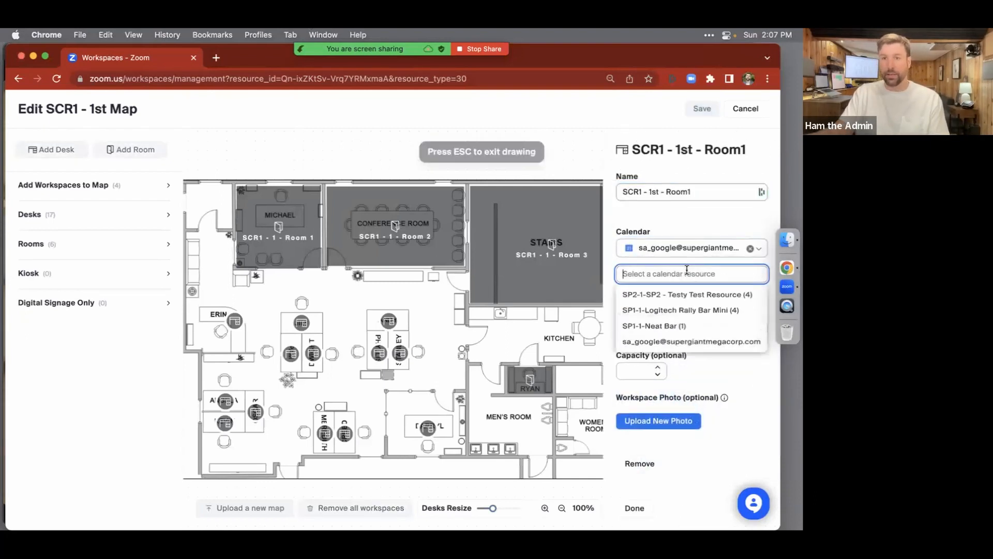
left_click(677, 295)
left_click(713, 327)
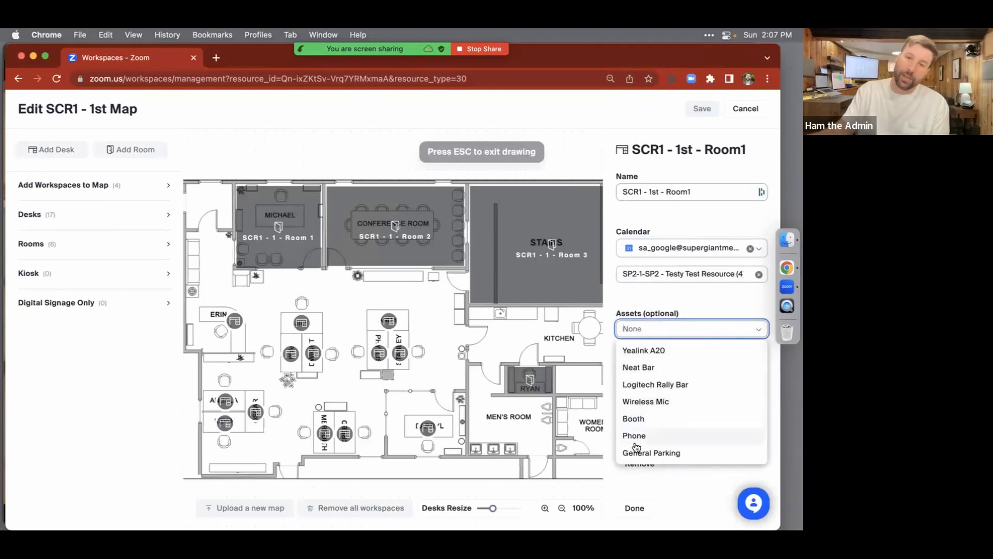
key("Escape")
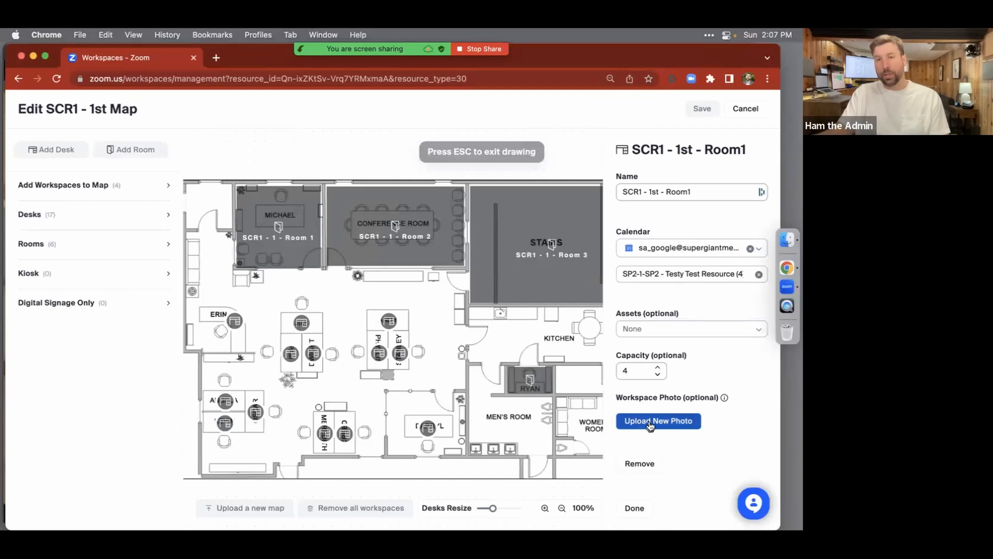
left_click(746, 108)
Review the settings of SCR1 - 1 - Room 2 on the map, close the editor, and look through the floor's workspace list
left_click(373, 238)
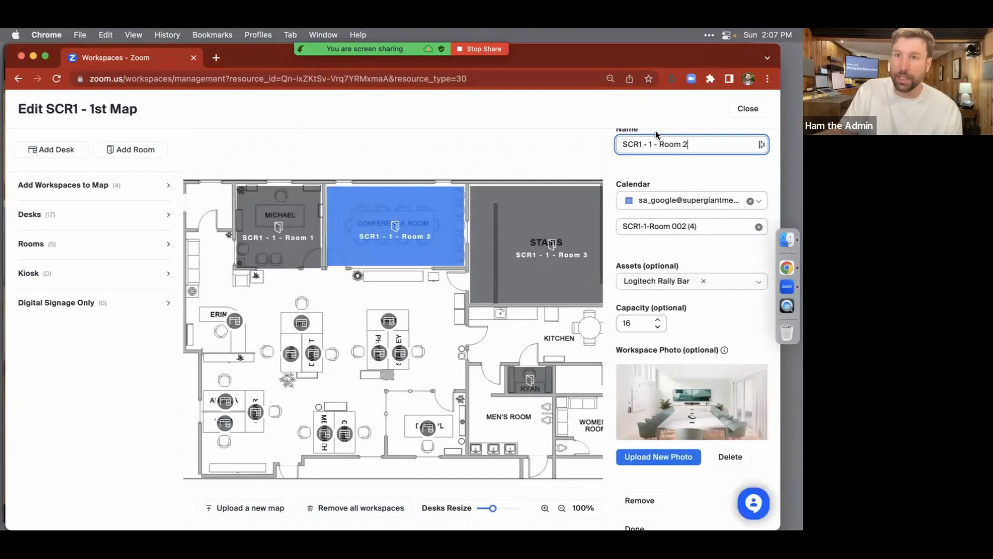
left_click(748, 108)
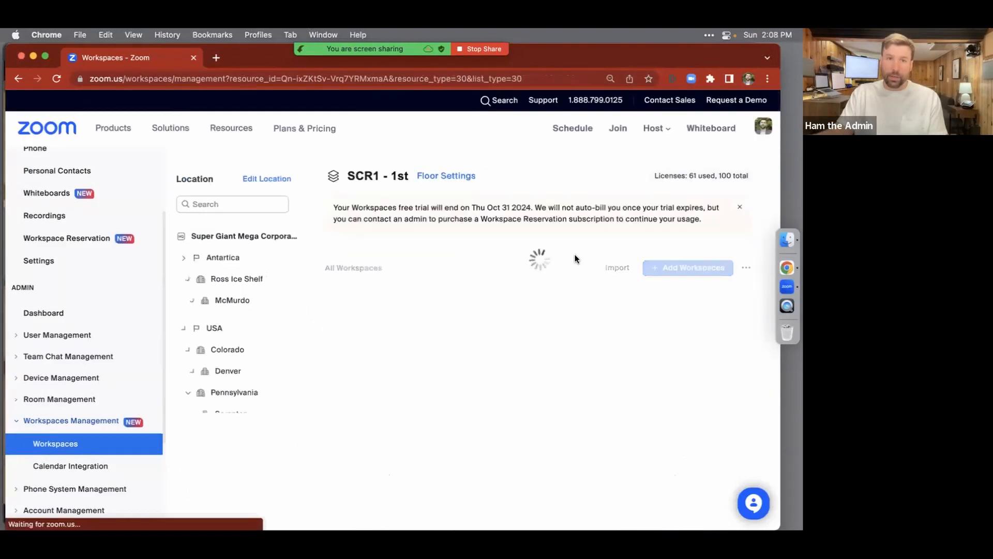
scroll(395, 435, "down", 4)
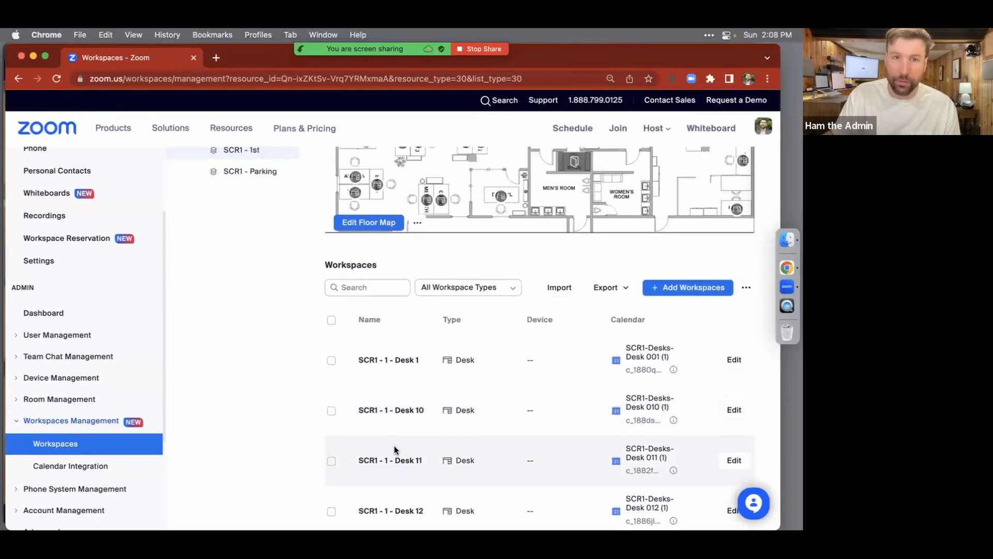
scroll(394, 450, "up", 5)
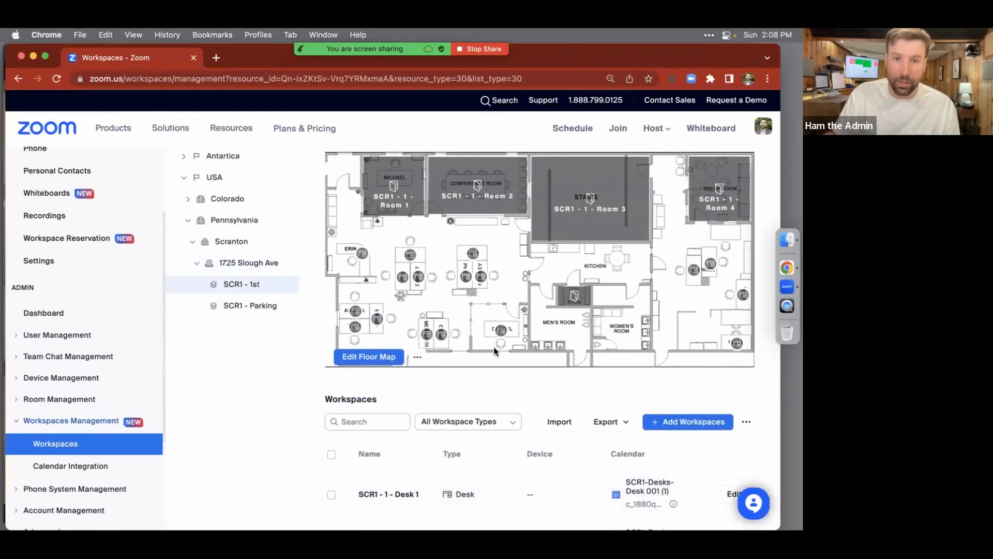
scroll(479, 450, "down", 10)
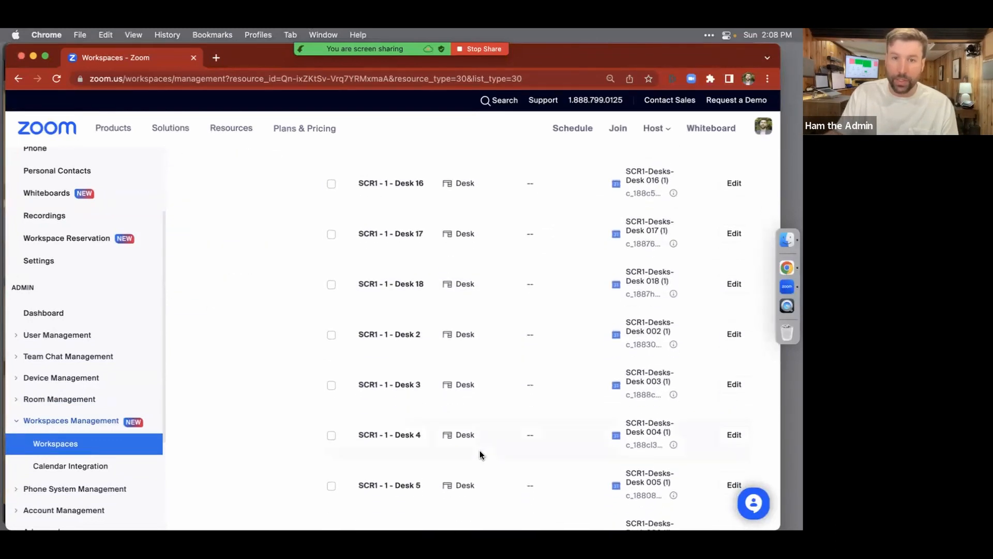
scroll(480, 453, "down", 5)
scroll(310, 460, "up", 10)
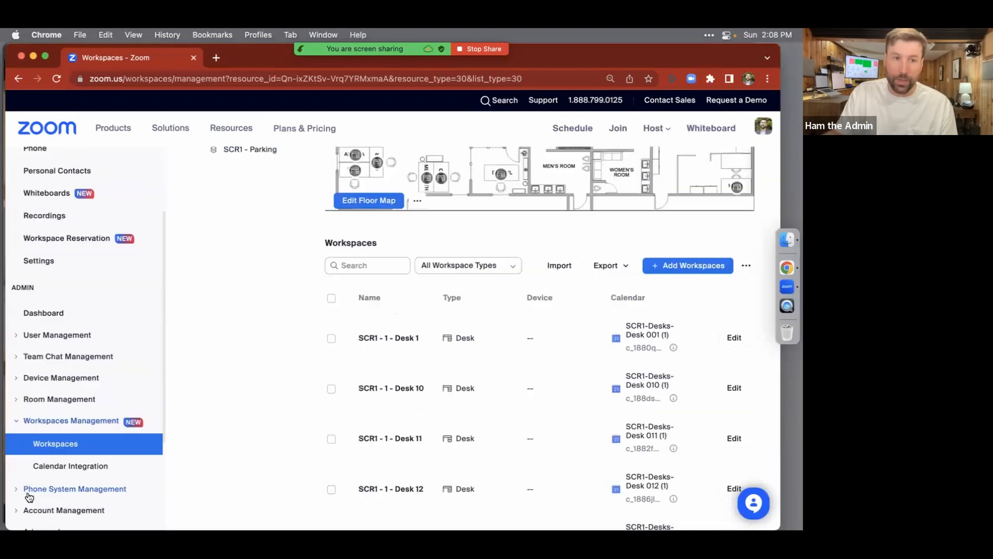
Open the workspace calendar integration and sync the calendars of the listed Google service
left_click(61, 474)
left_click_drag(207, 281, 344, 282)
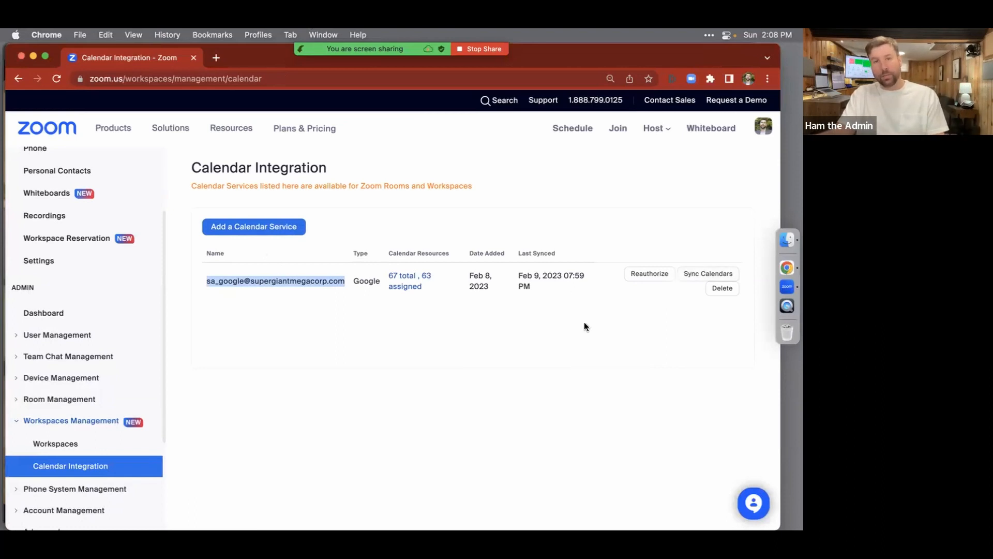
left_click(708, 272)
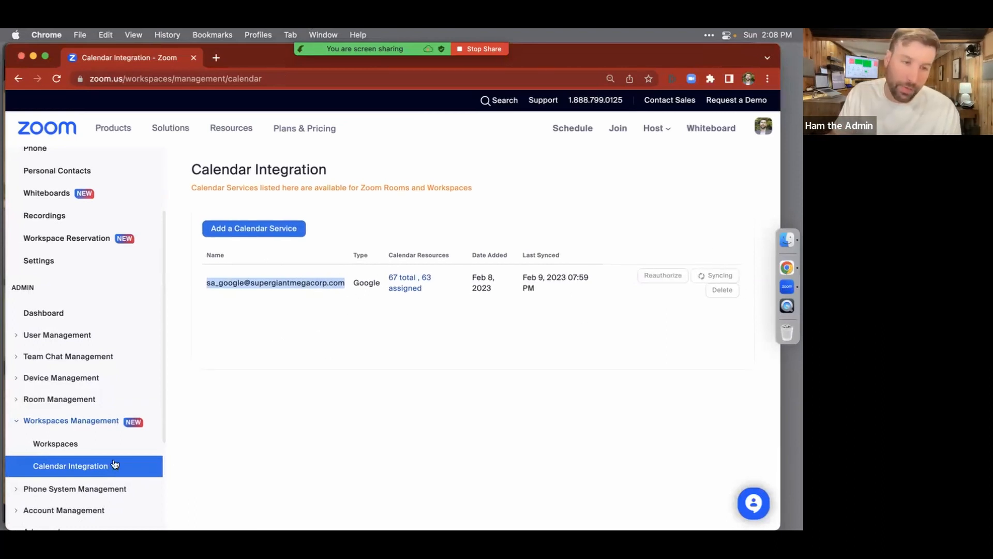
Return to the workspaces overview and open the floor settings of SP1 - 1st
left_click(67, 444)
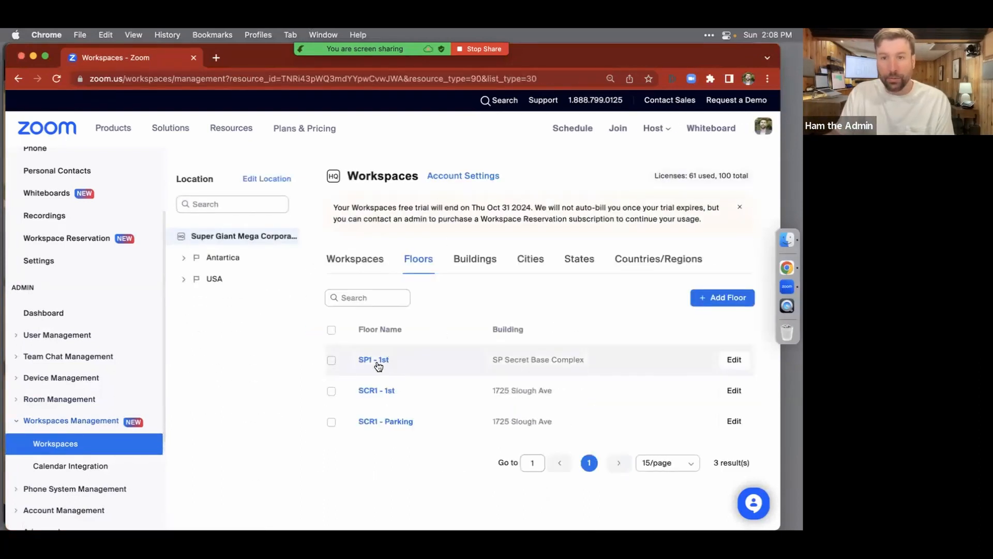
left_click(377, 361)
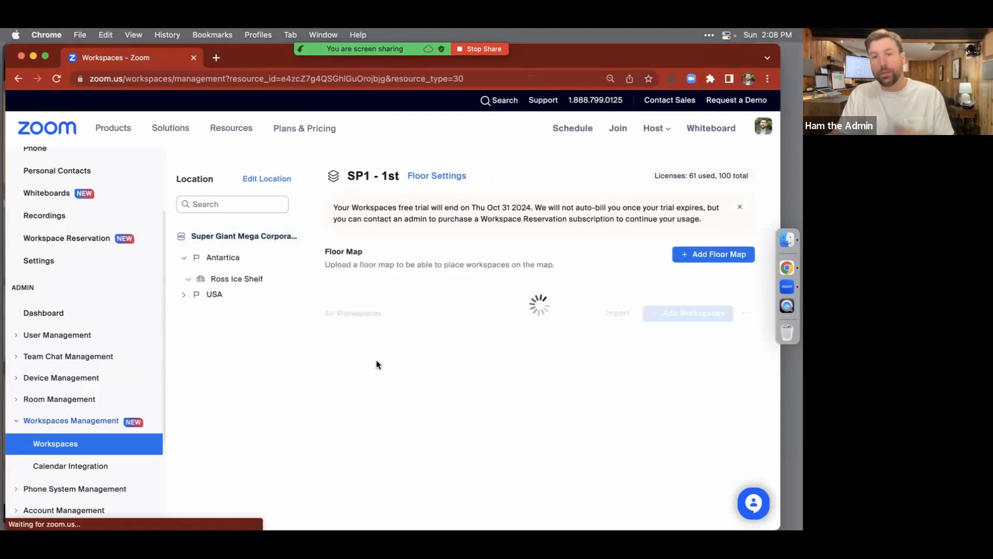
left_click(431, 175)
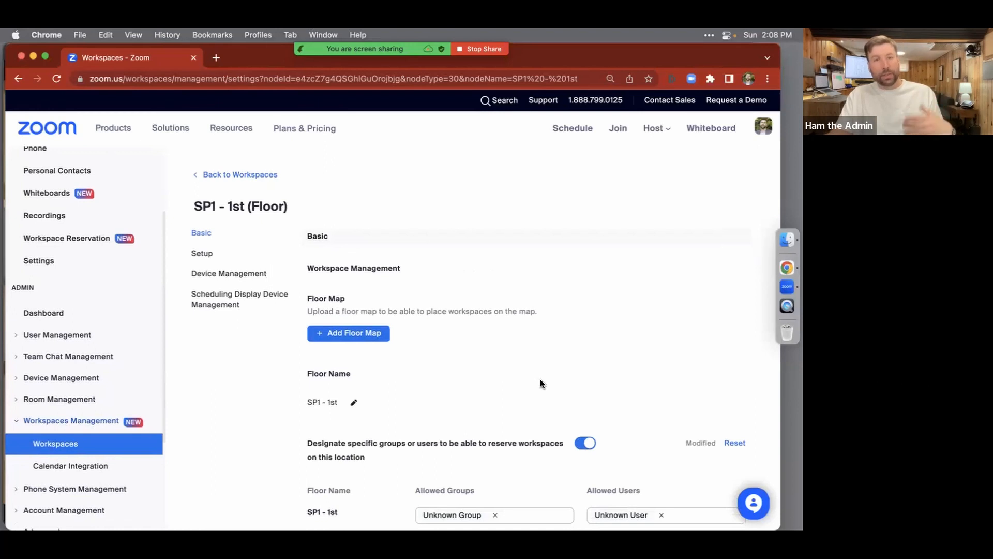
Review the floor's basic options for designated groups, questionnaires, QR codes, kiosk authentication and advance reservations
scroll(540, 379, "down", 4)
scroll(588, 393, "down", 5)
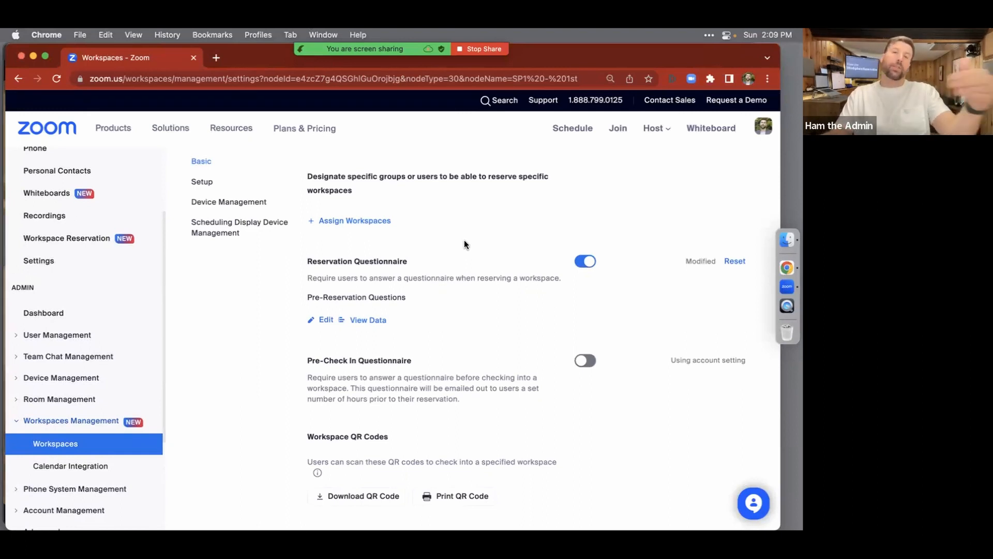
scroll(481, 267, "down", 1)
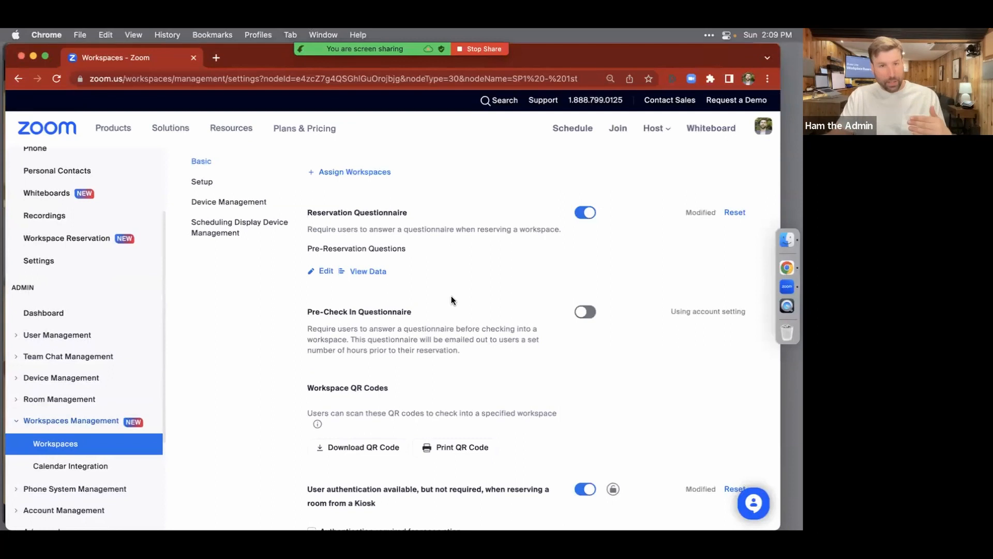
scroll(452, 300, "down", 3)
scroll(457, 300, "down", 3)
scroll(465, 302, "down", 3)
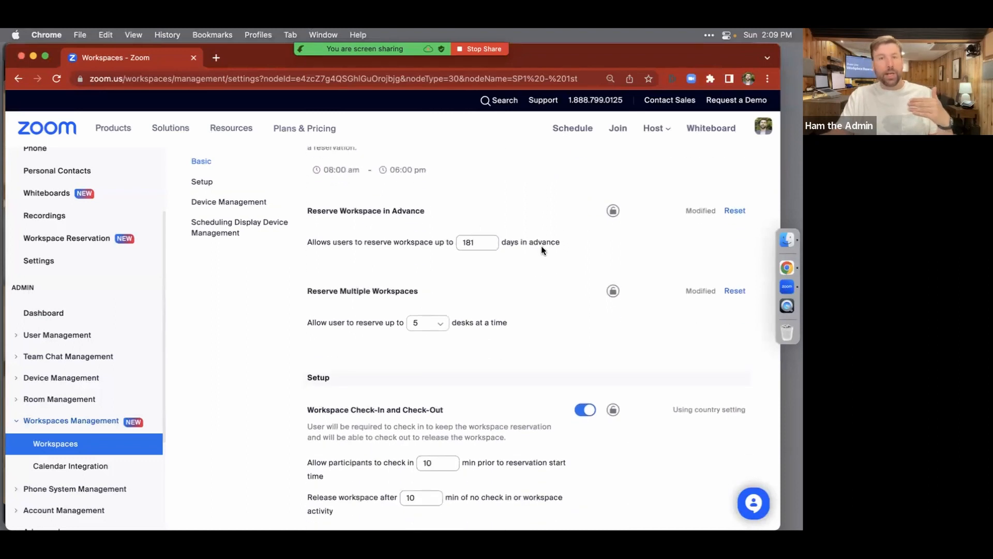
Examine the floor's multiple-reservation, check-in, workspace admin, device management and scheduling display settings, then return to the start of the page
scroll(541, 248, "down", 3)
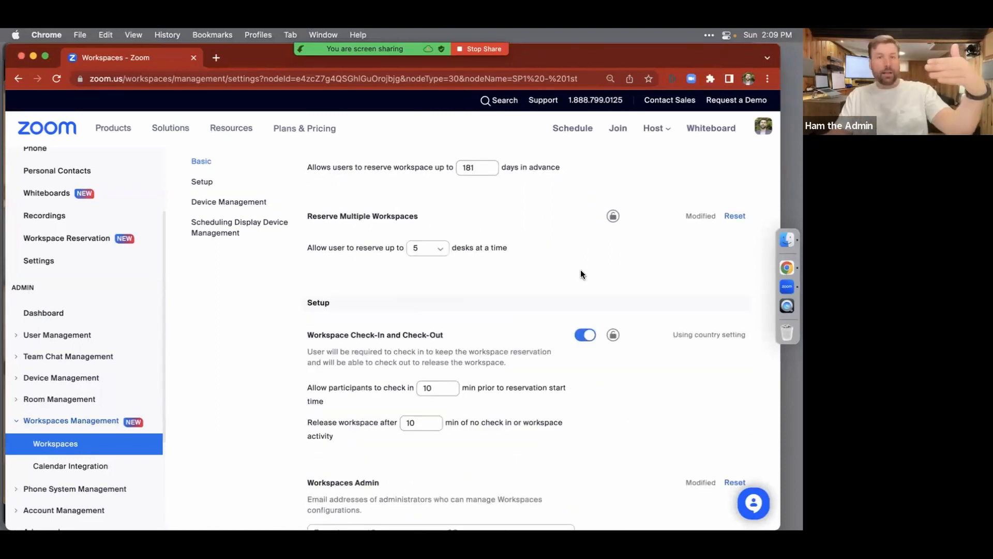
scroll(581, 273, "down", 6)
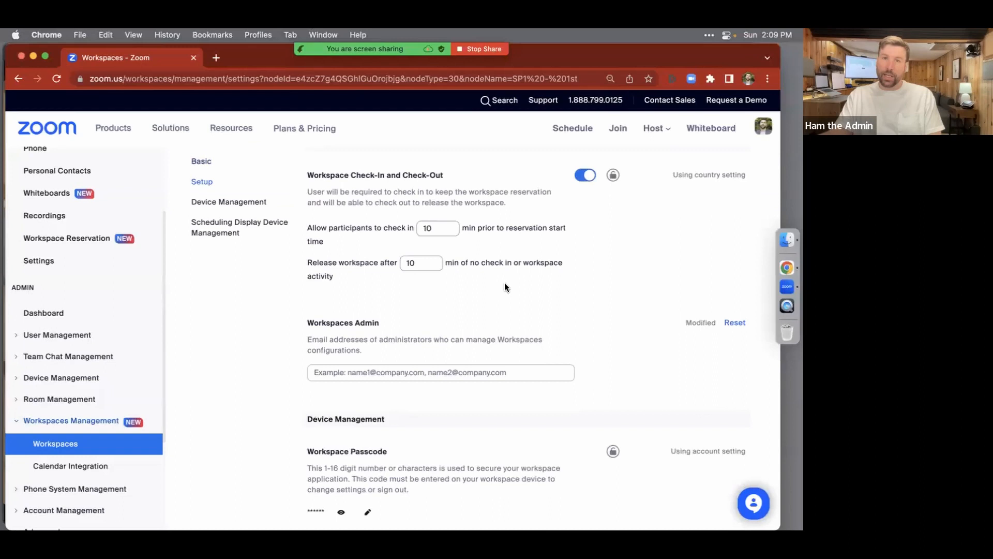
scroll(595, 289, "down", 6)
scroll(595, 289, "up", 3)
scroll(595, 288, "up", 2)
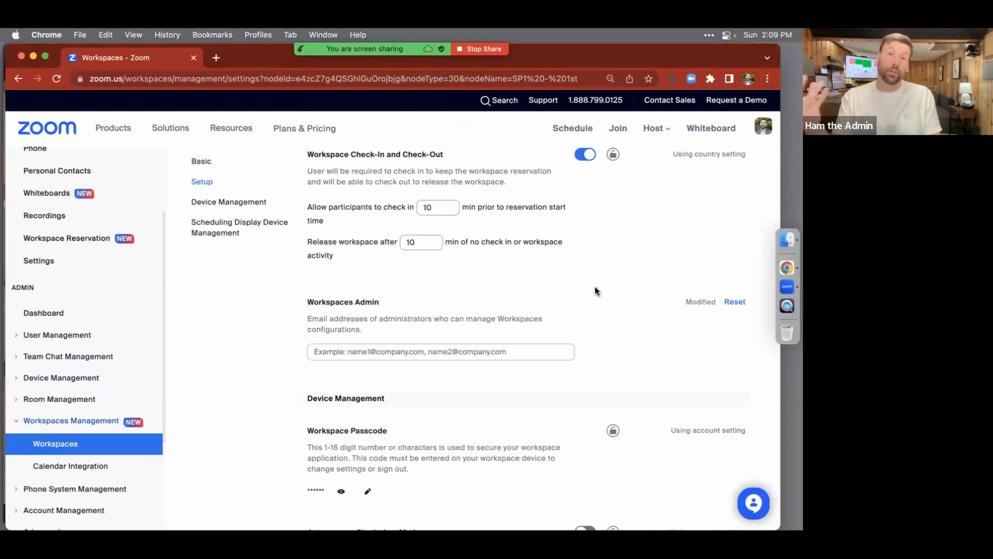
scroll(595, 290, "down", 4)
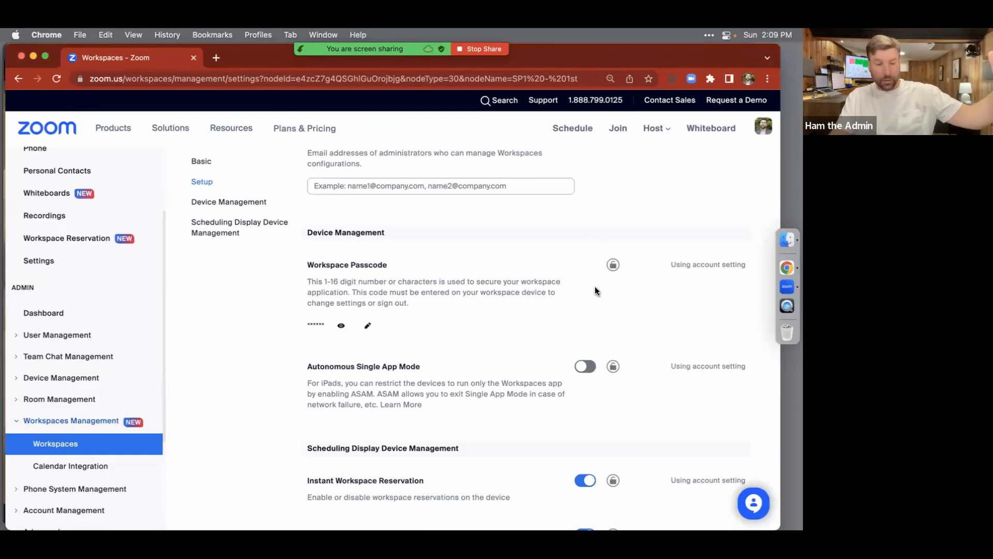
scroll(595, 291, "down", 8)
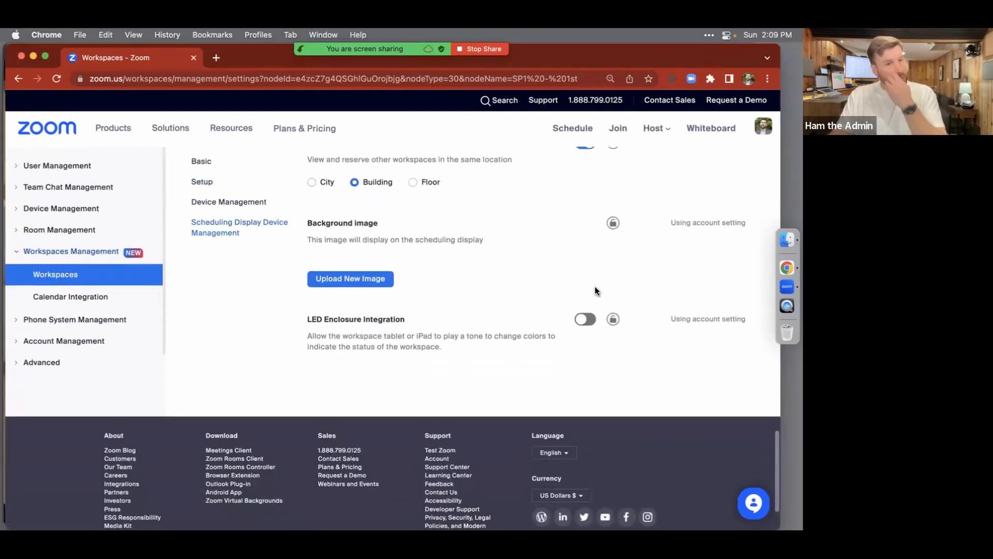
scroll(567, 275, "up", 10)
scroll(568, 277, "down", 2)
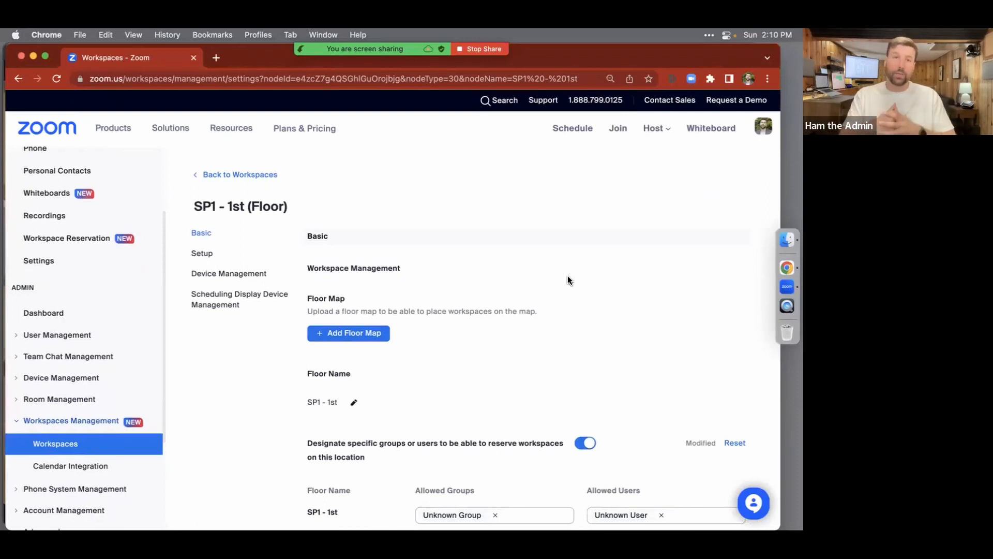
Open the Zoom website in a new browser tab and go to its plans and pricing page
left_click(216, 57)
type("zoom")
key("Return")
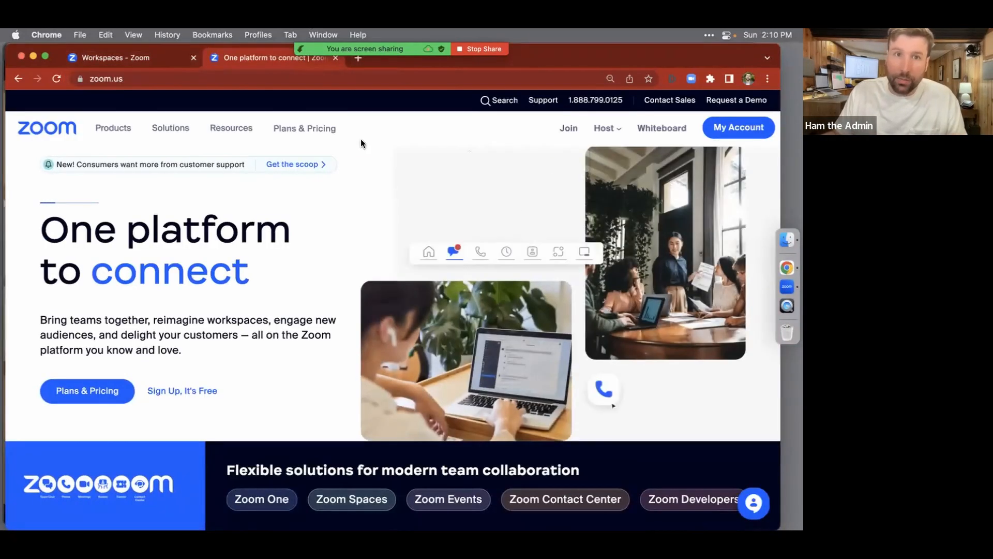
left_click(327, 132)
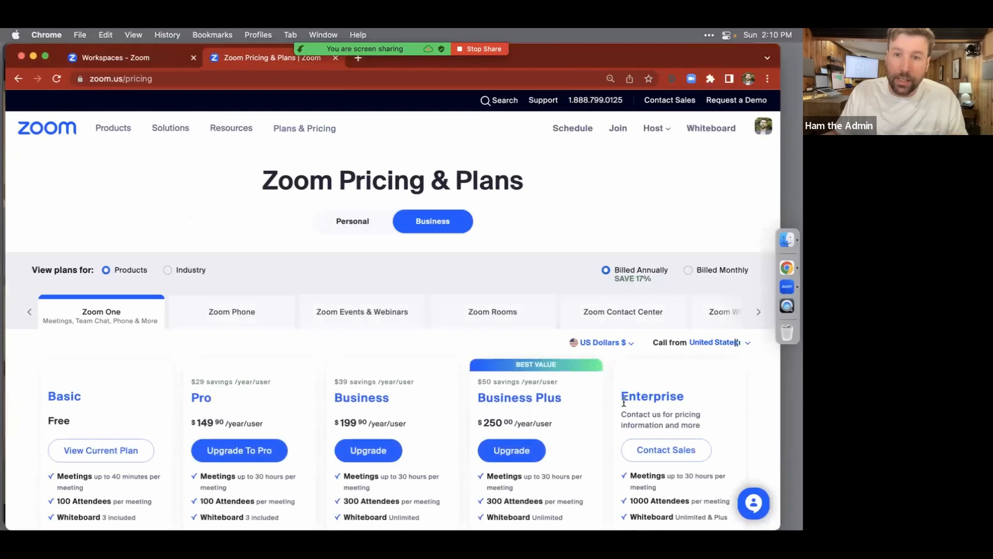
Compare the Zoom One plan features and highlight Workspace Reservations in the Business Plus plan
scroll(628, 301, "down", 5)
left_click_drag(486, 438, 589, 437)
scroll(594, 397, "up", 3)
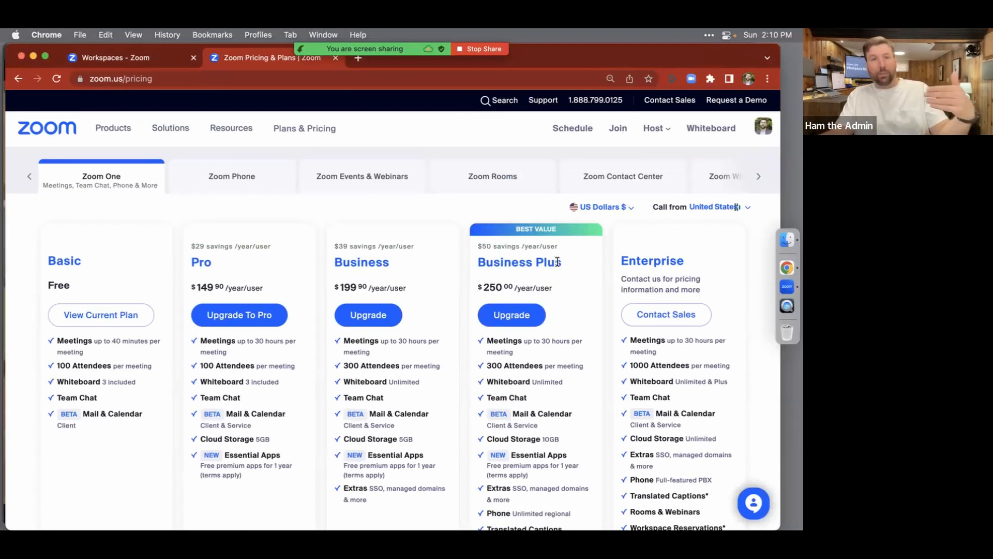
scroll(576, 334, "down", 2)
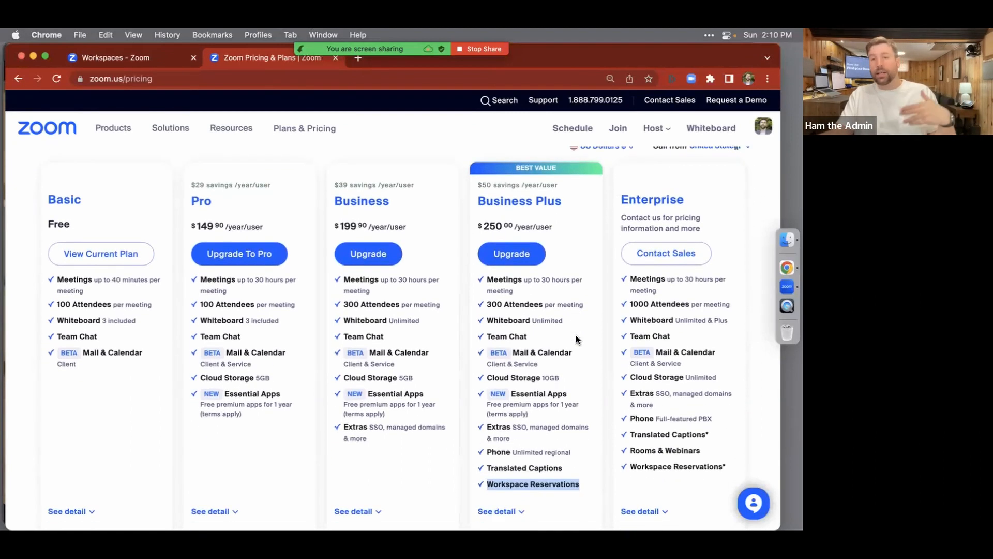